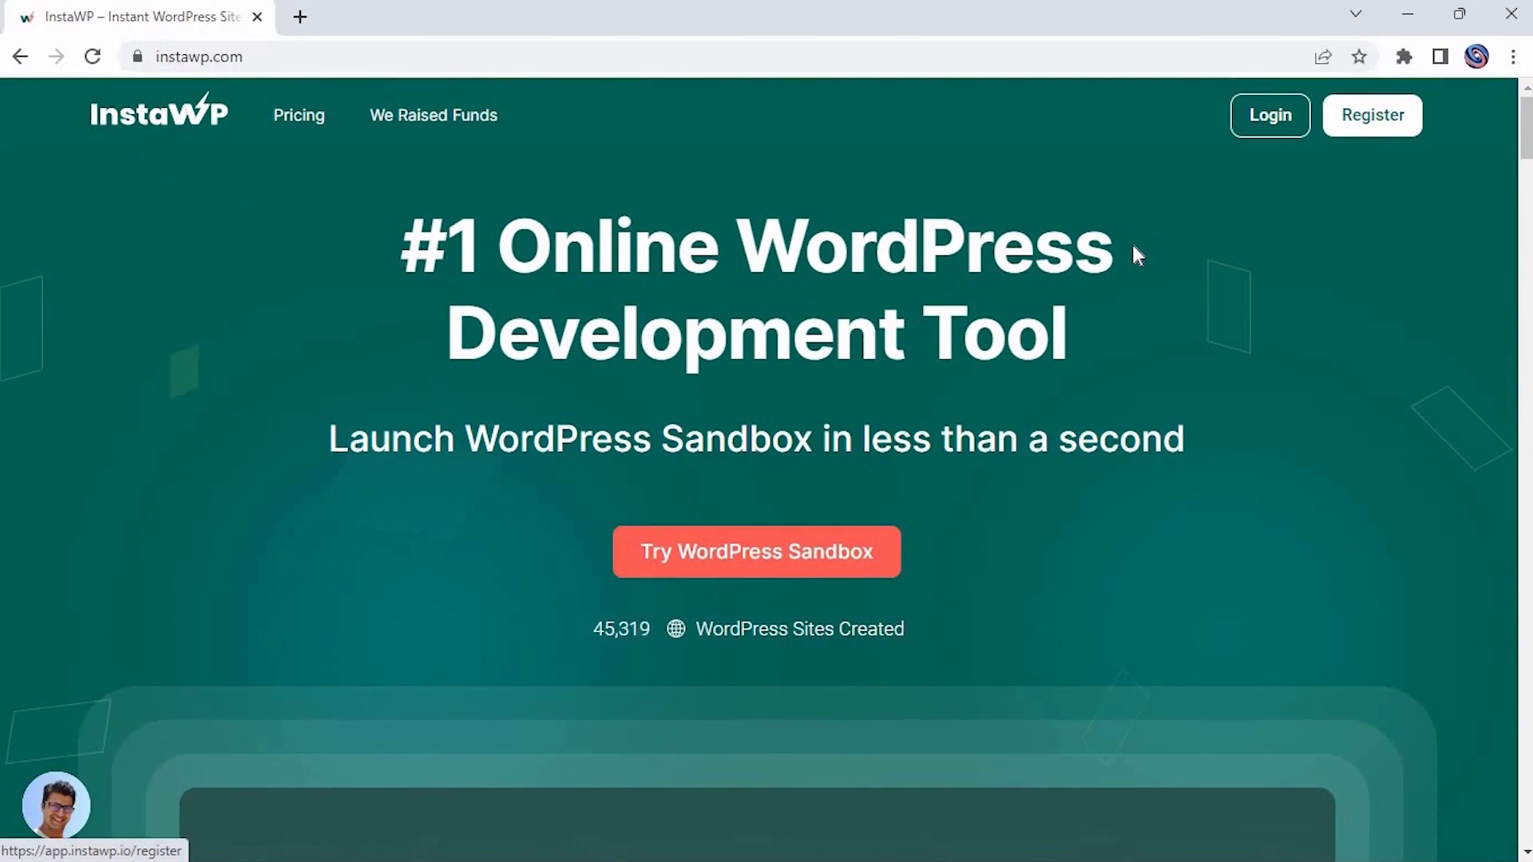
Launch a temporary WordPress sandbox site with the default settings and log in to its admin area
click(759, 555)
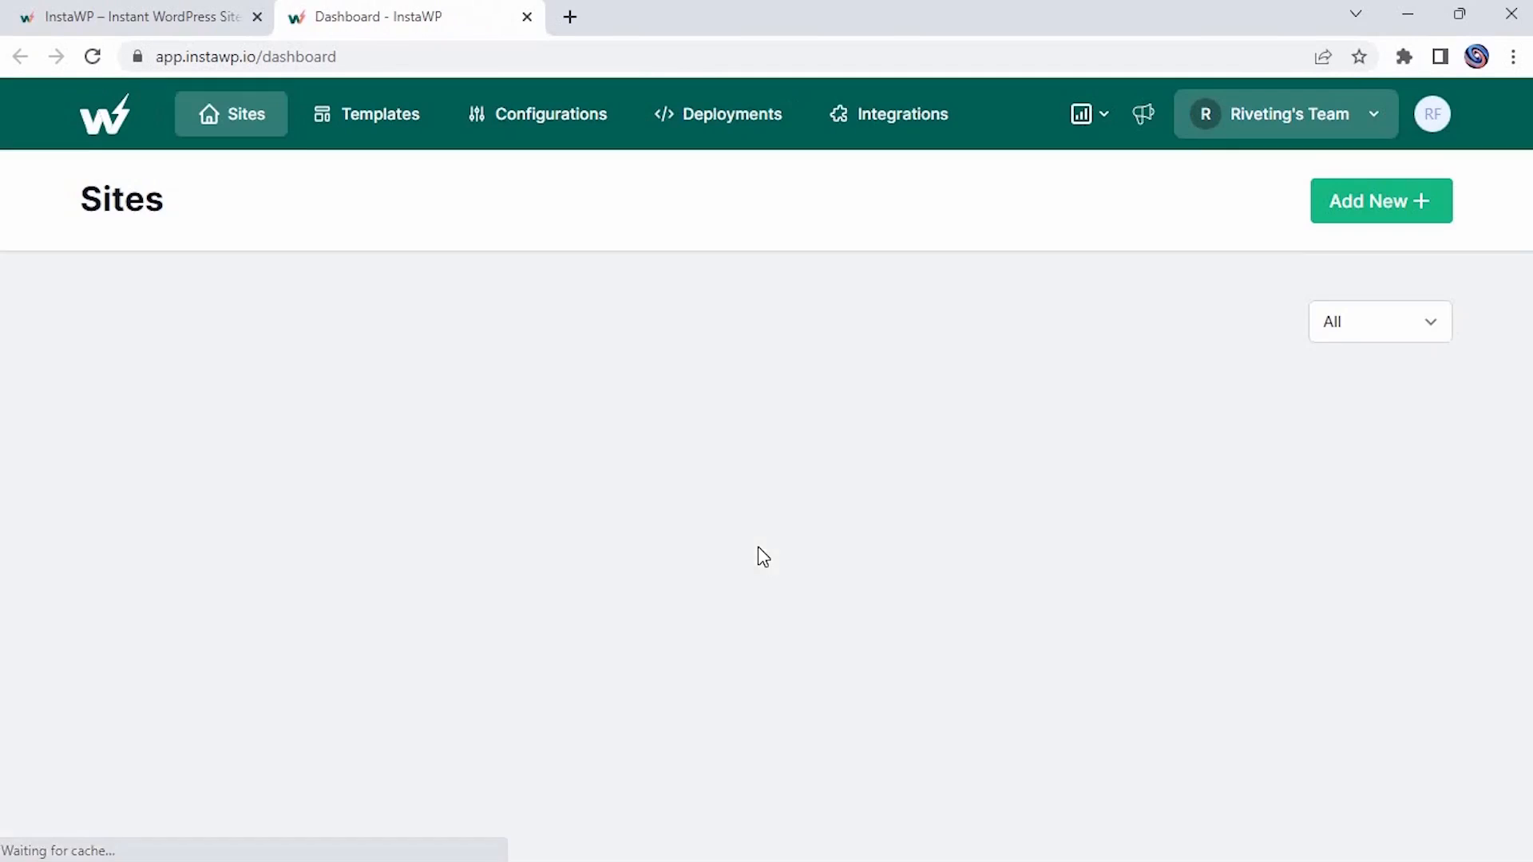
click(759, 548)
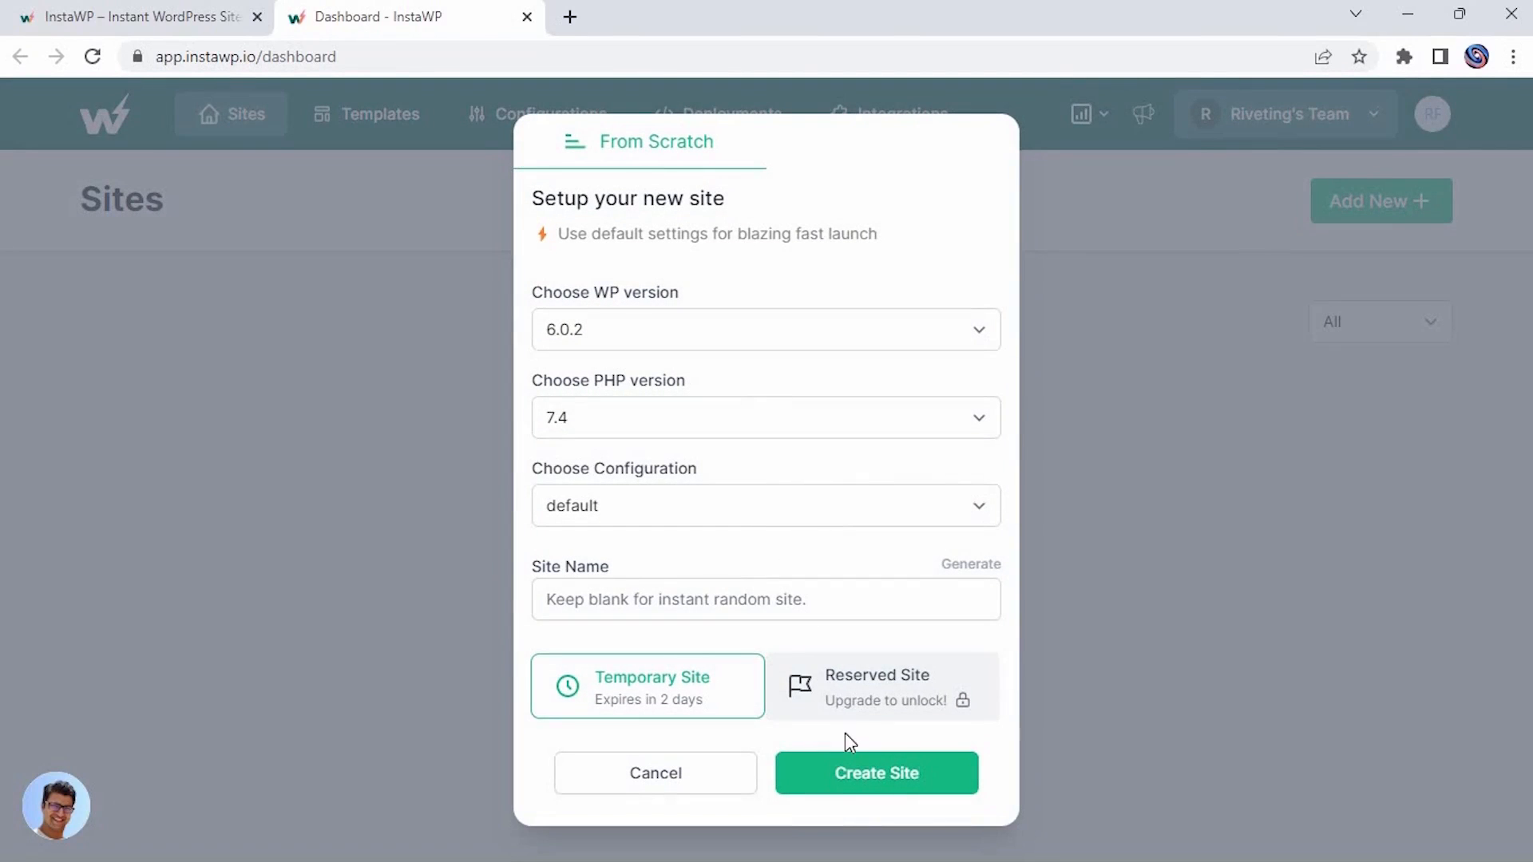
click(848, 772)
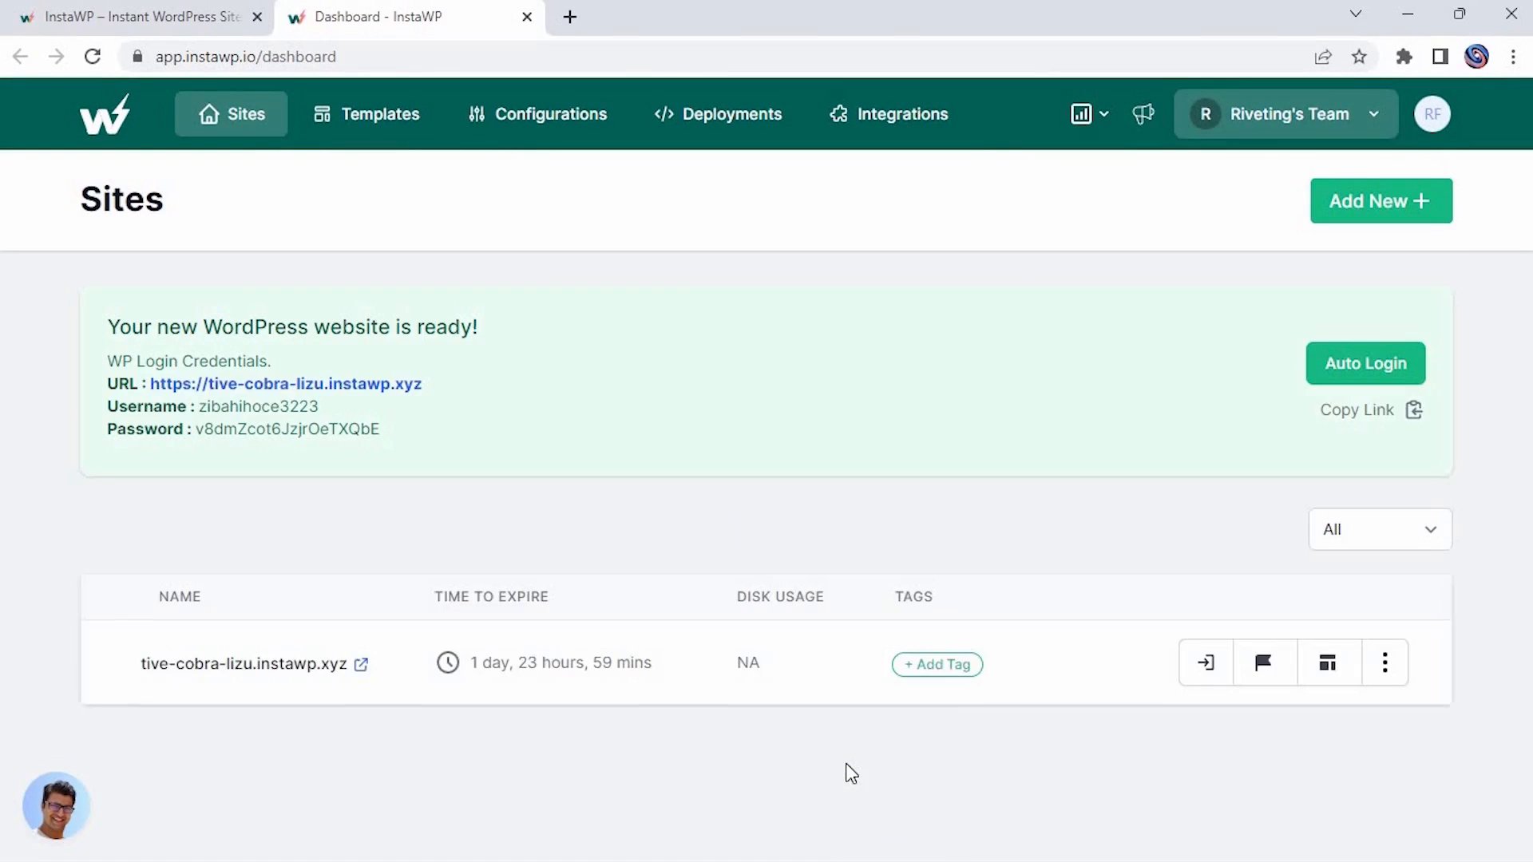
click(1365, 368)
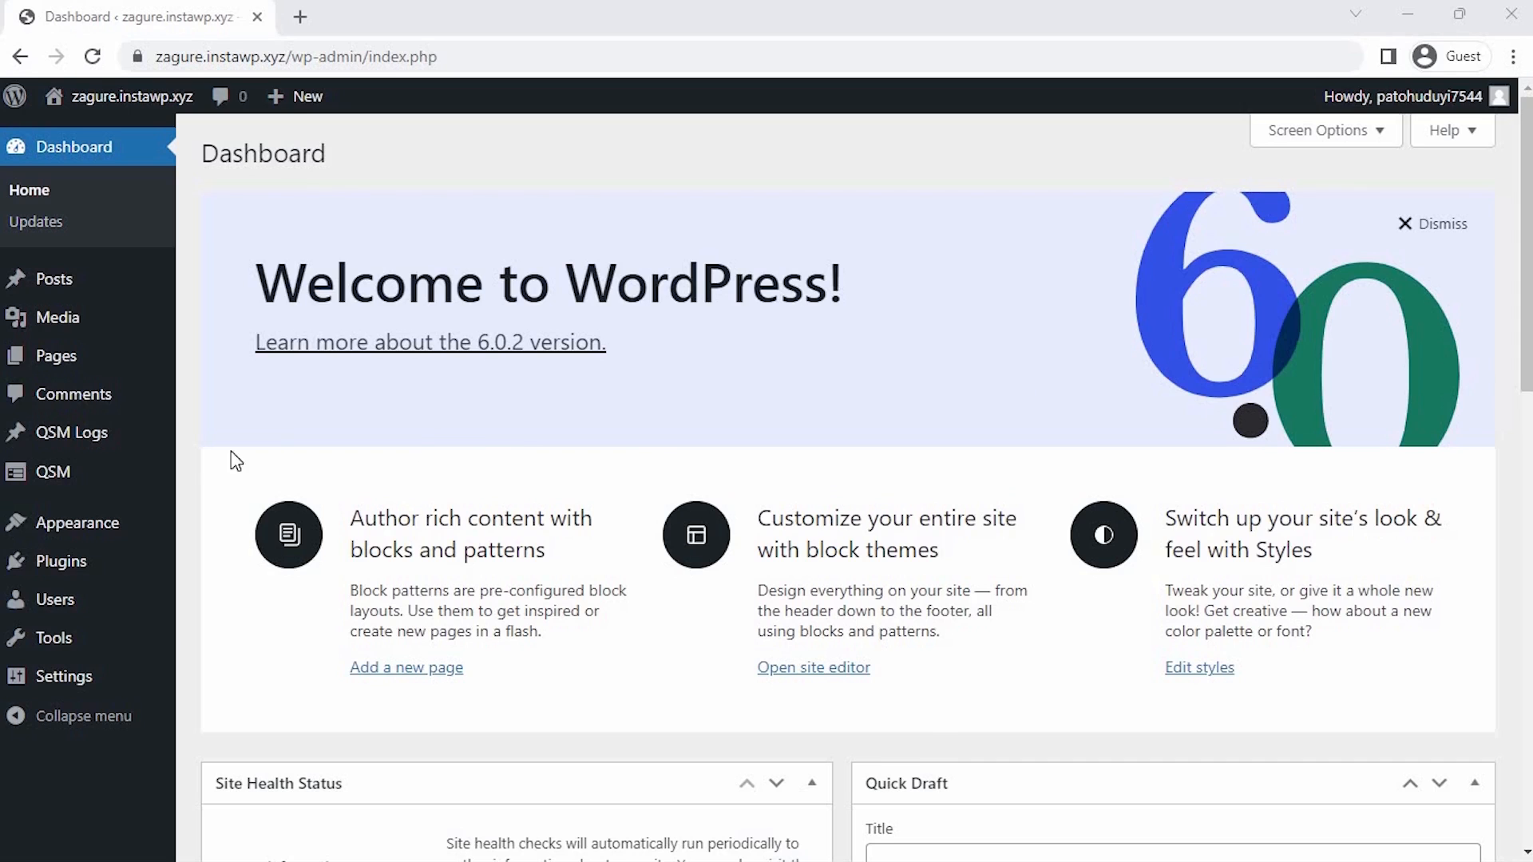
Start a new quiz in QSM's Quizzes & Surveys and choose the Default Theme for it
mouse_move(70, 473)
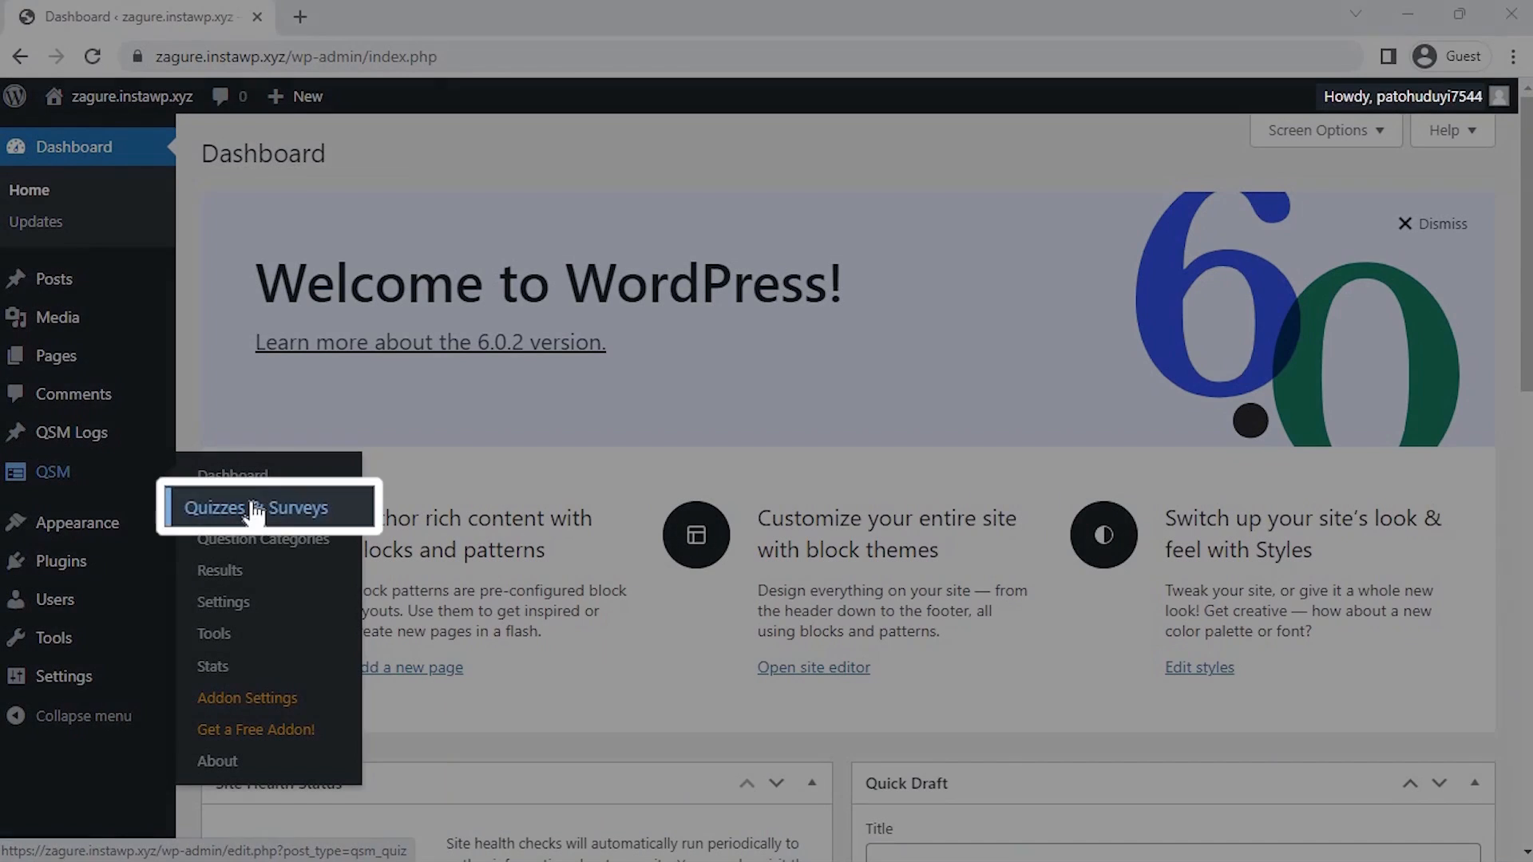
click(254, 509)
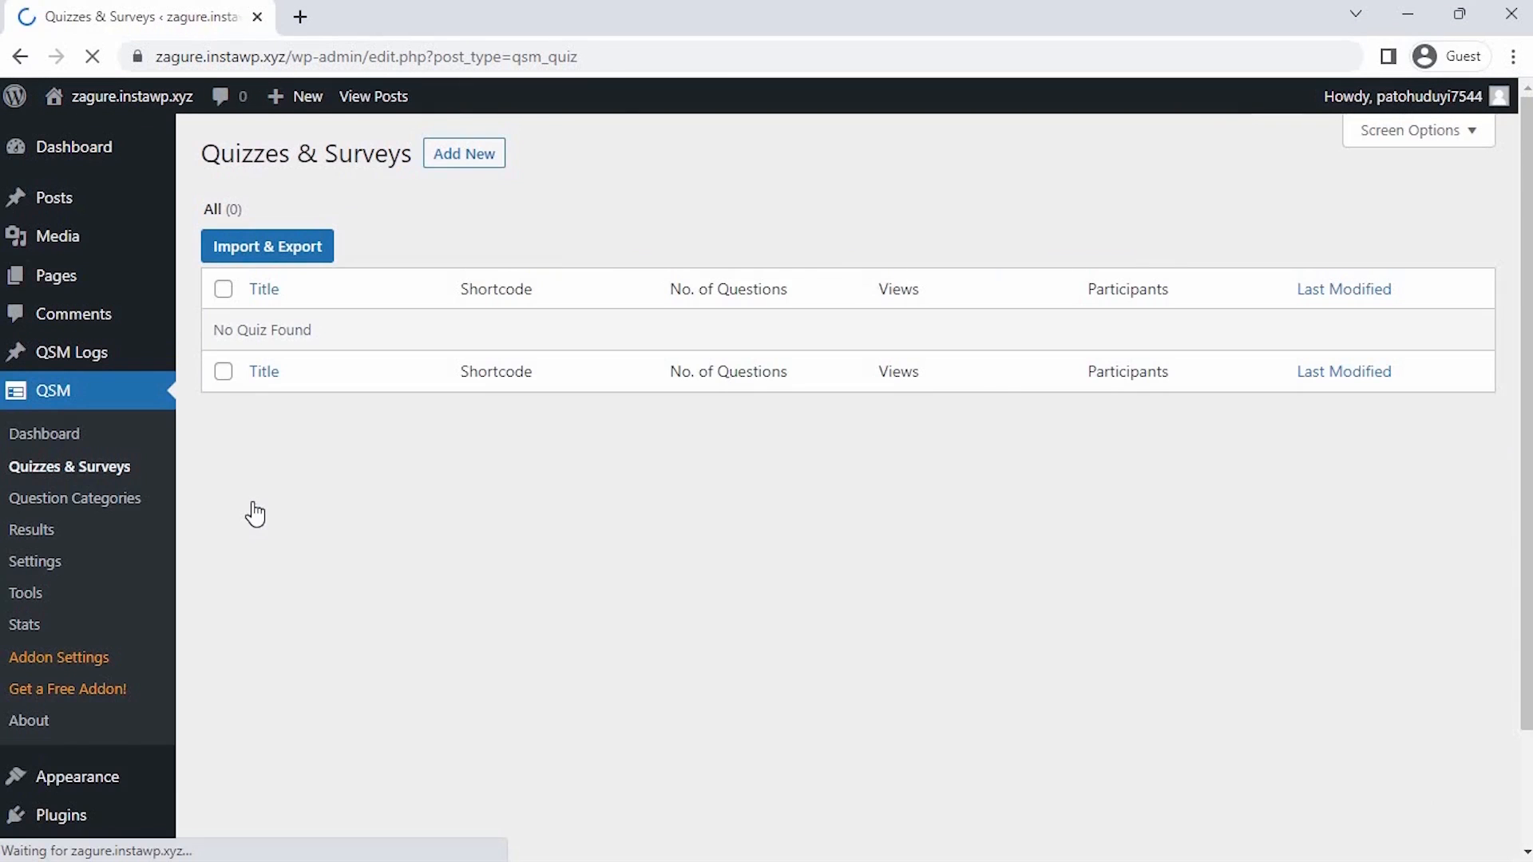
click(466, 159)
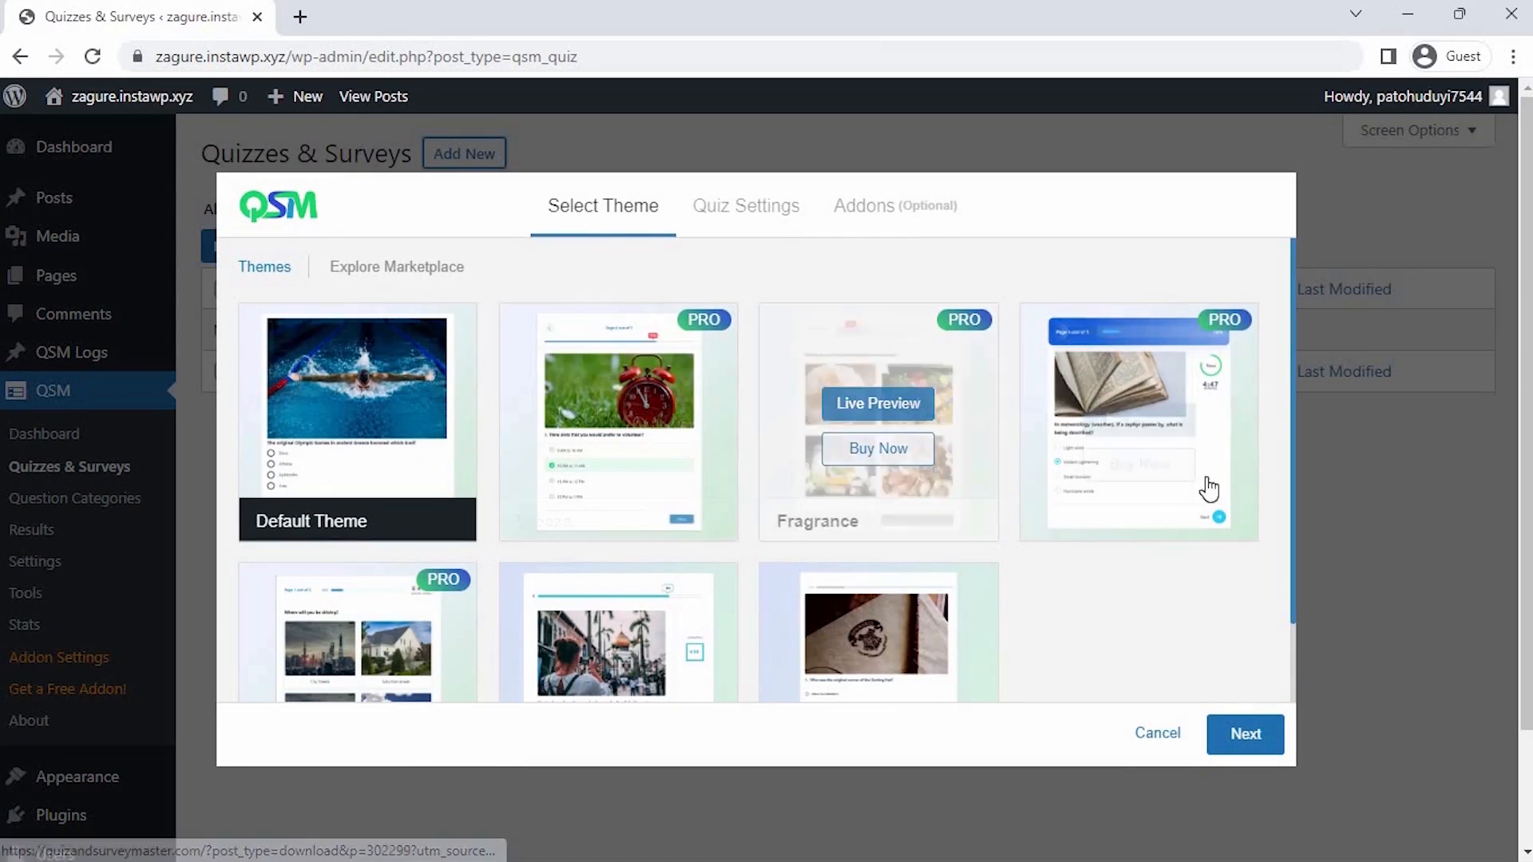
scroll(1204, 482, down, 2)
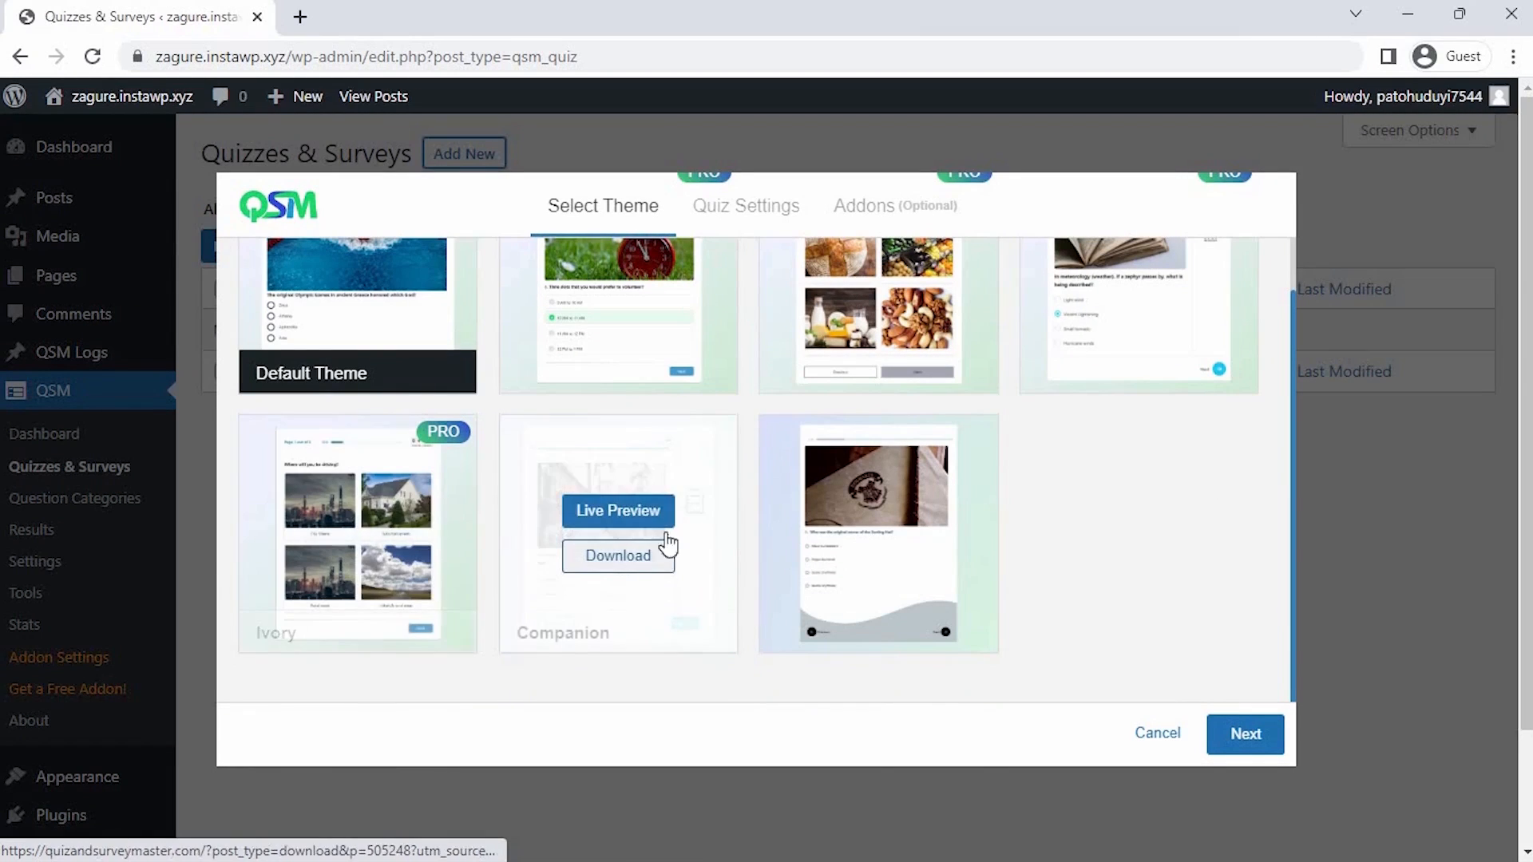
scroll(855, 551, up, 2)
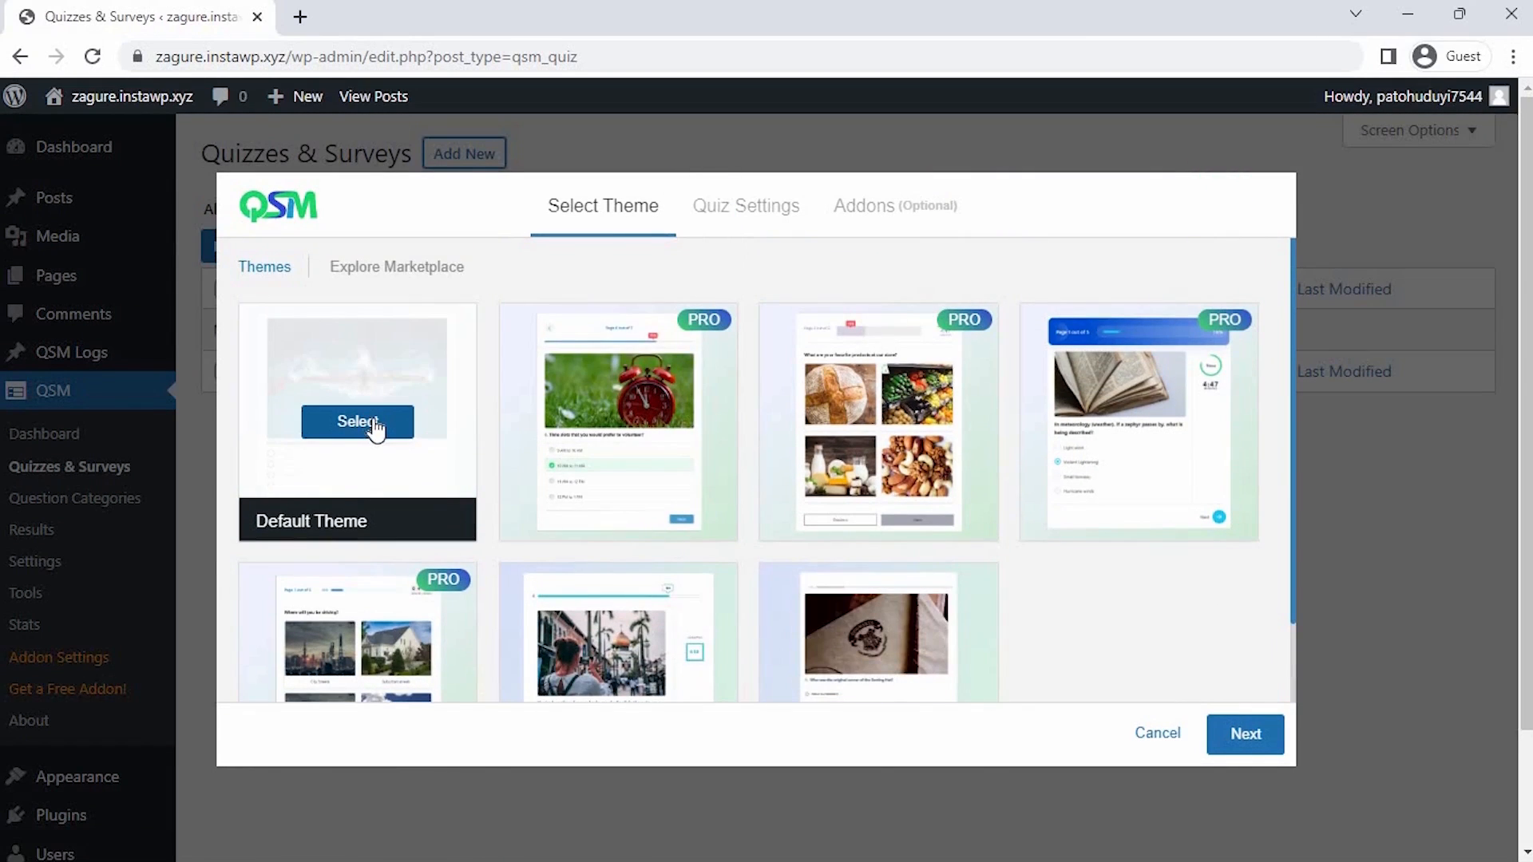
click(374, 428)
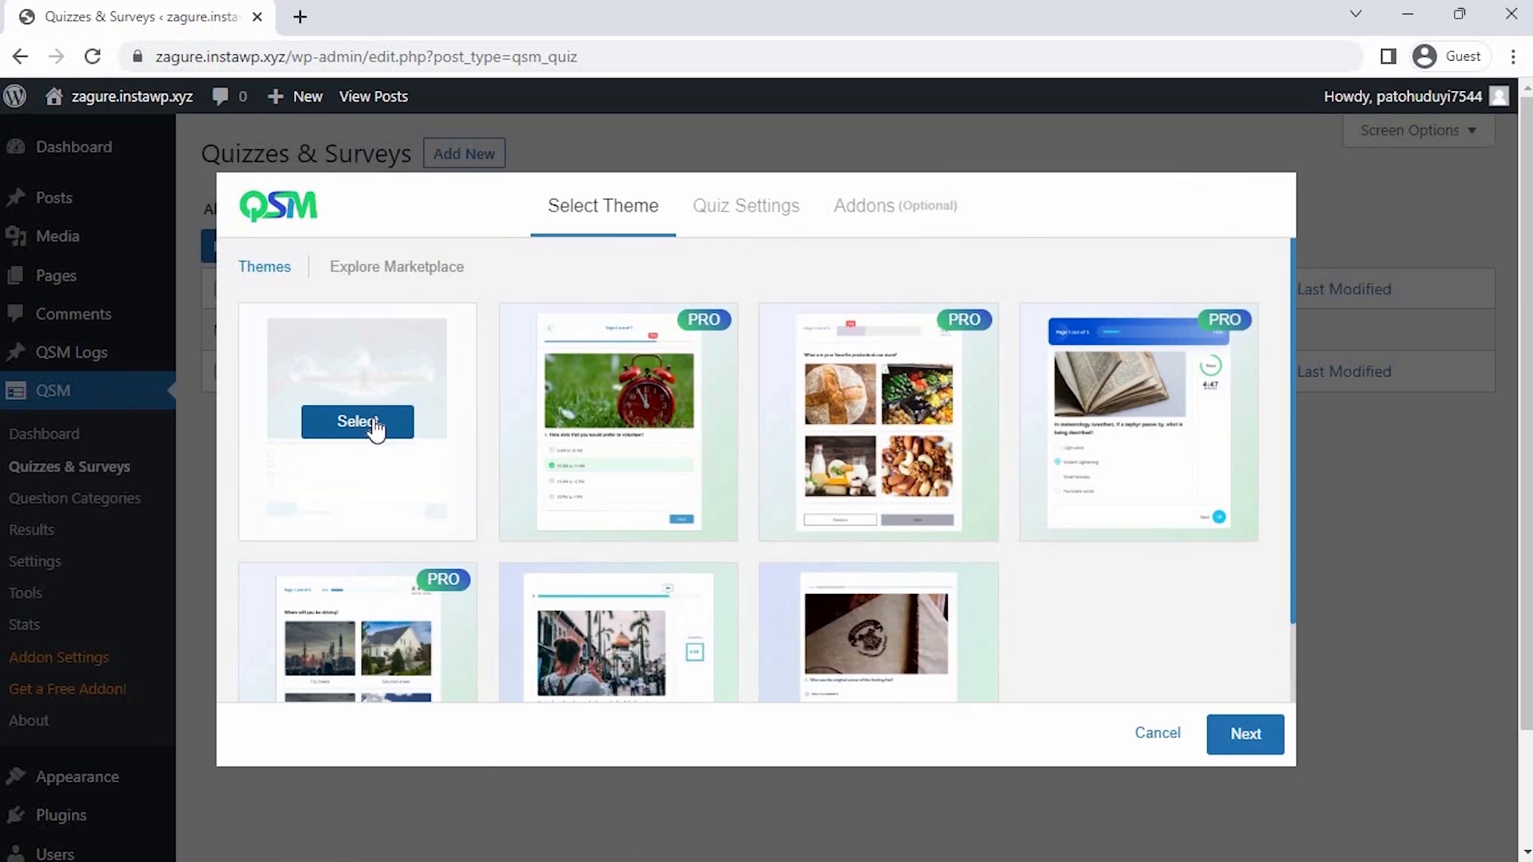
click(1244, 735)
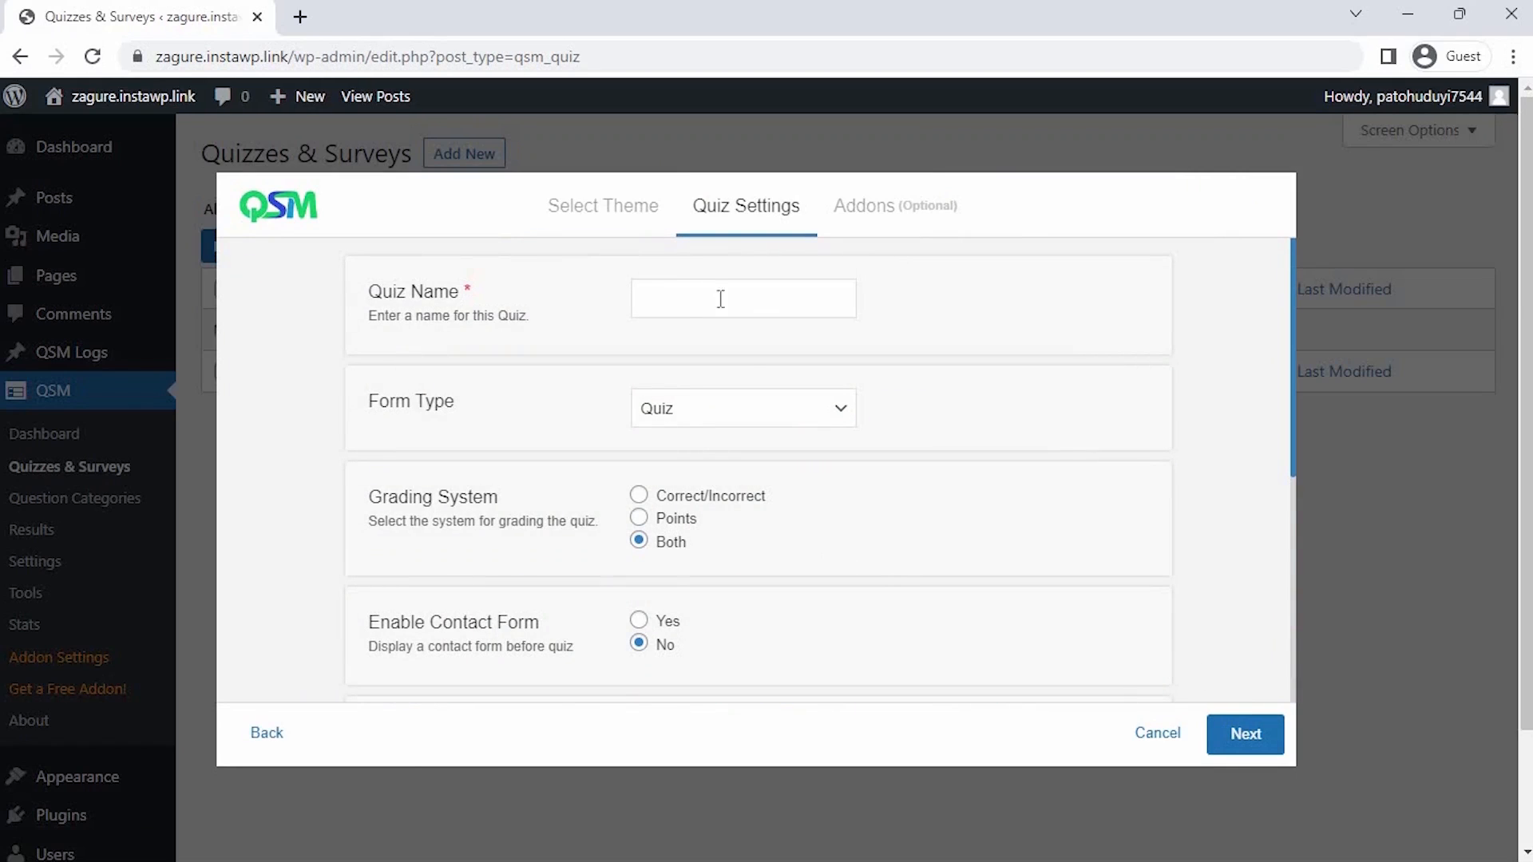
Name the quiz "Event Satisfaction Survey" and set its form type to Survey
click(691, 300)
text(Event Satisf)
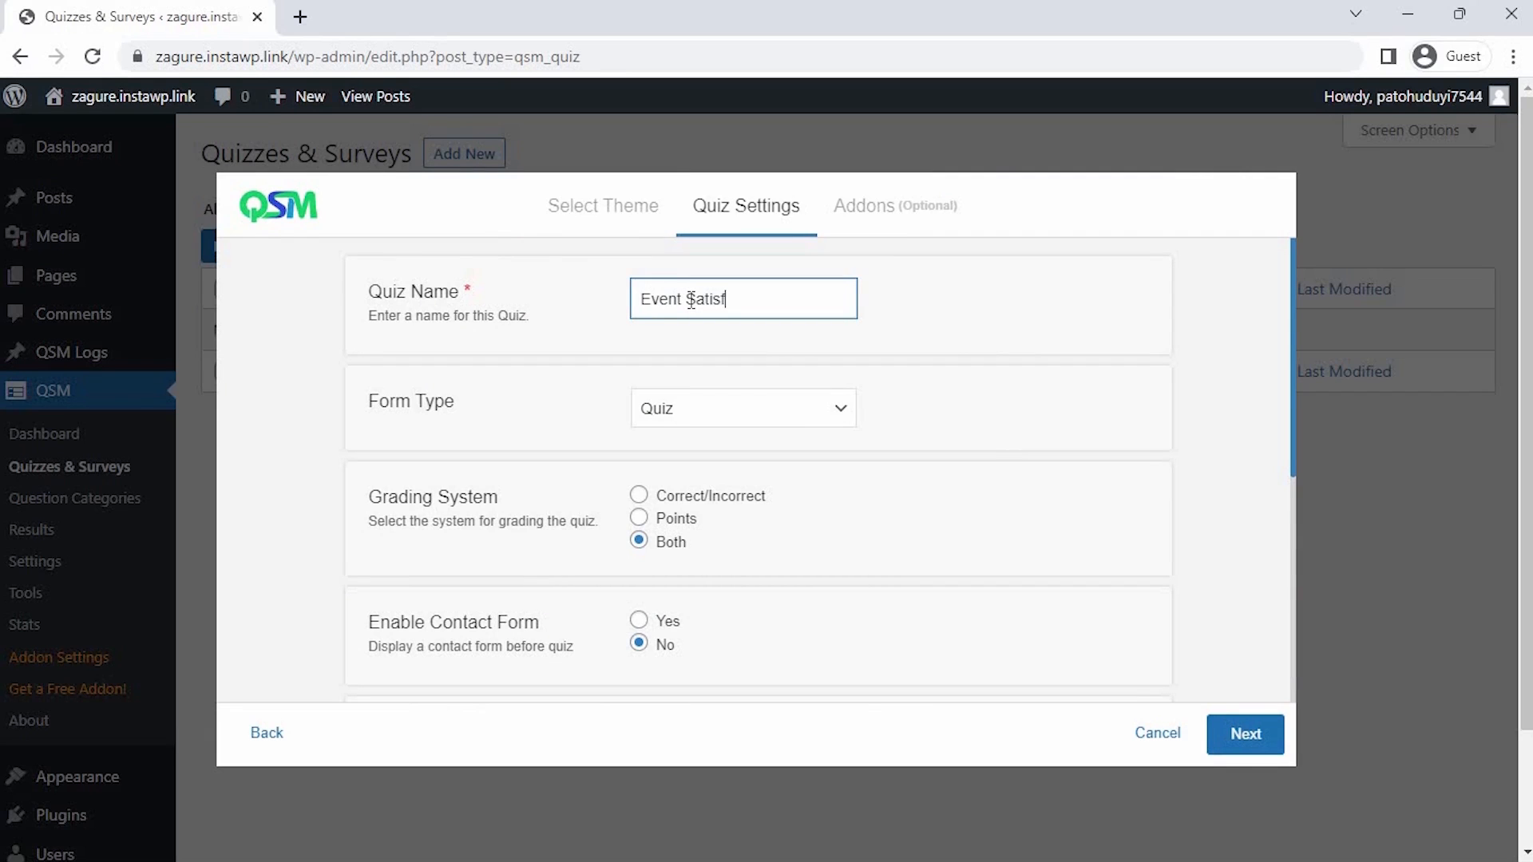
text(action Survey)
click(841, 428)
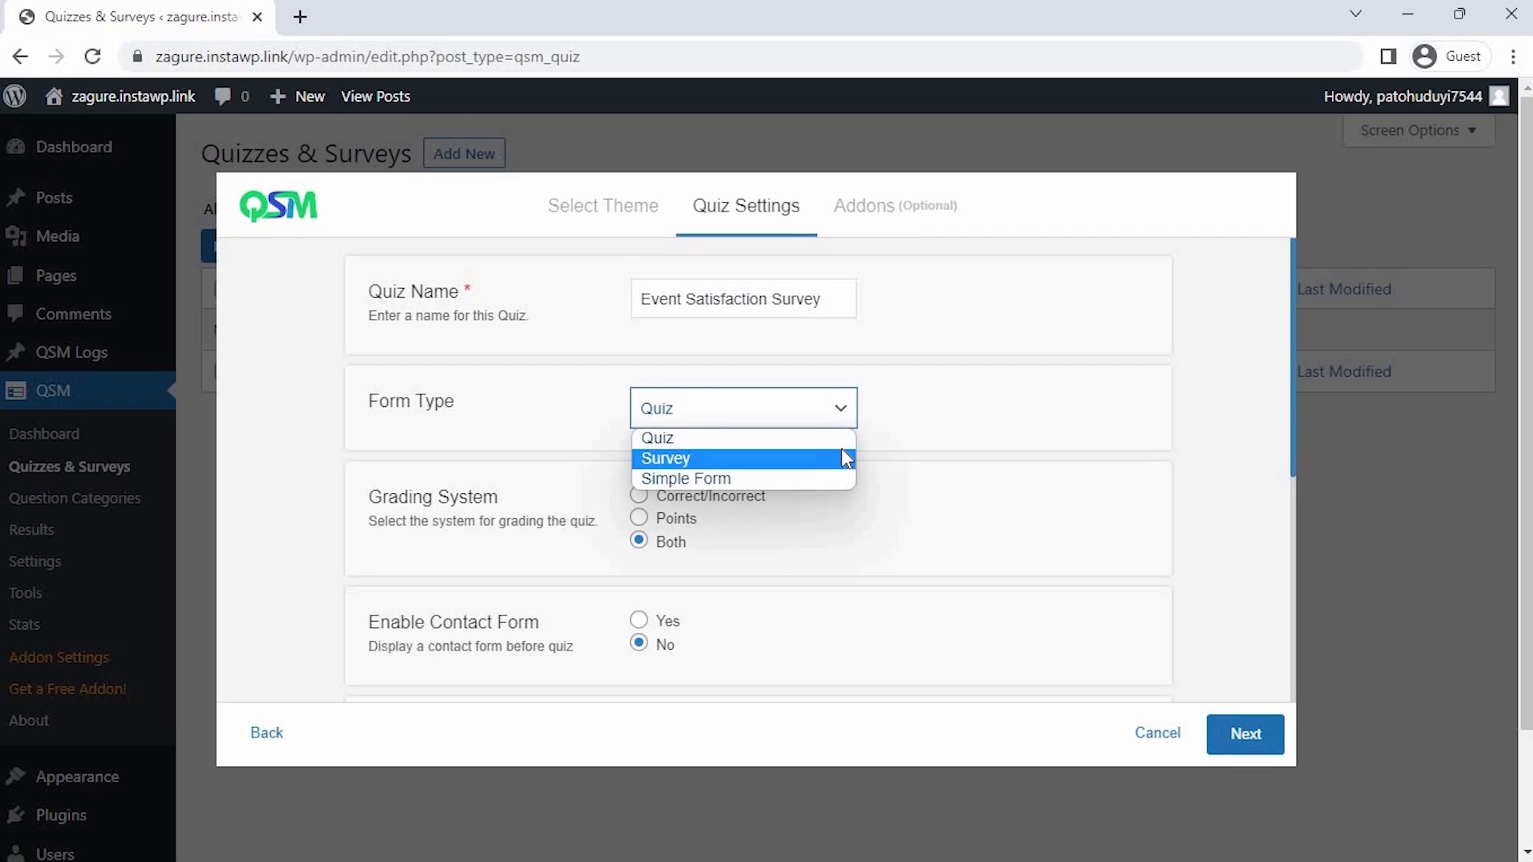
click(845, 456)
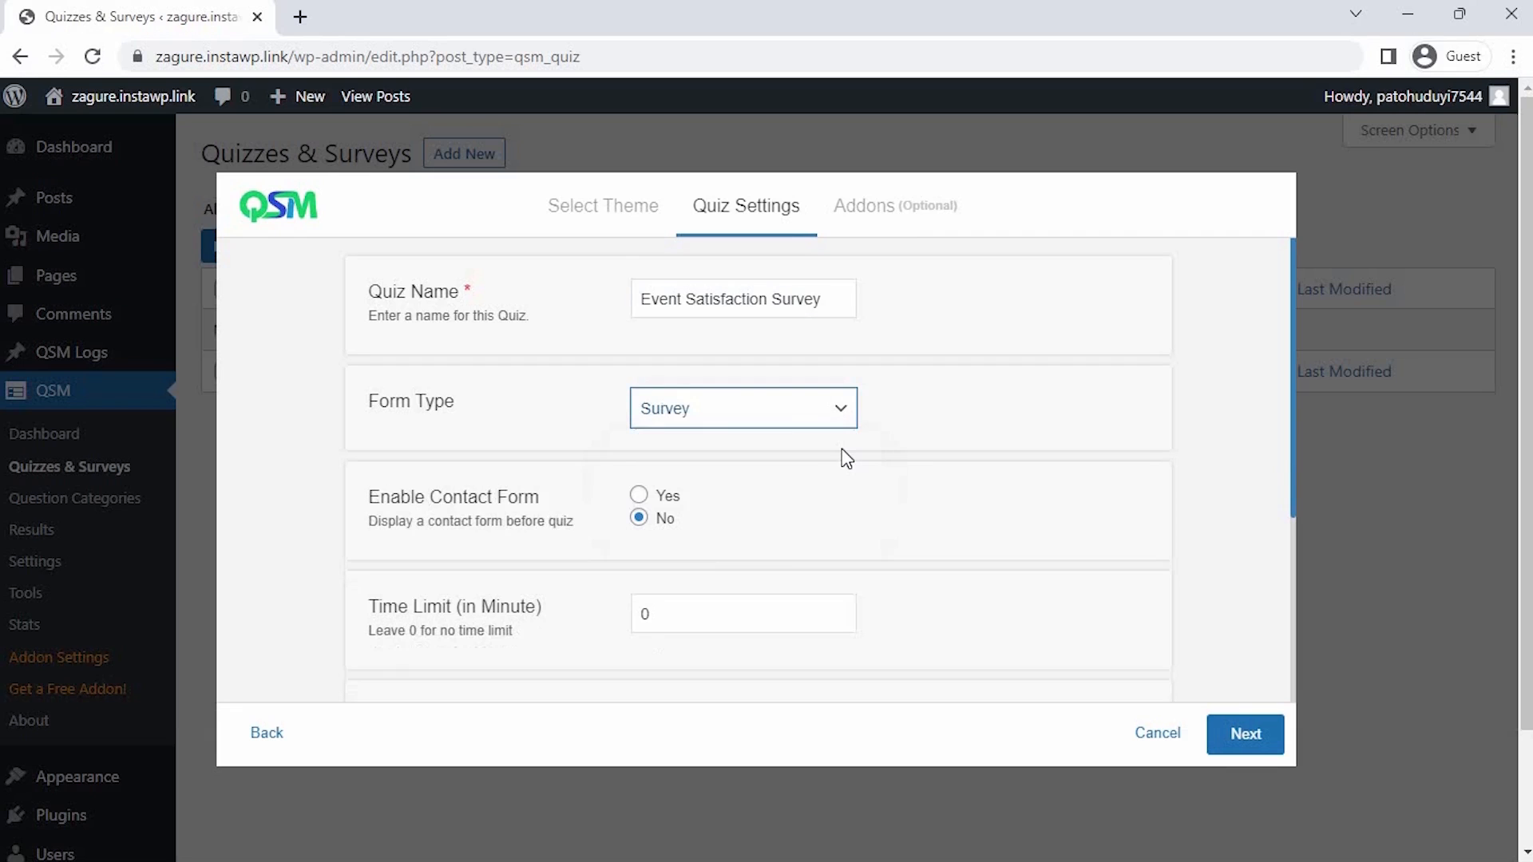
Keep the time limit at 0 minutes and set Require User Login to No
click(839, 607)
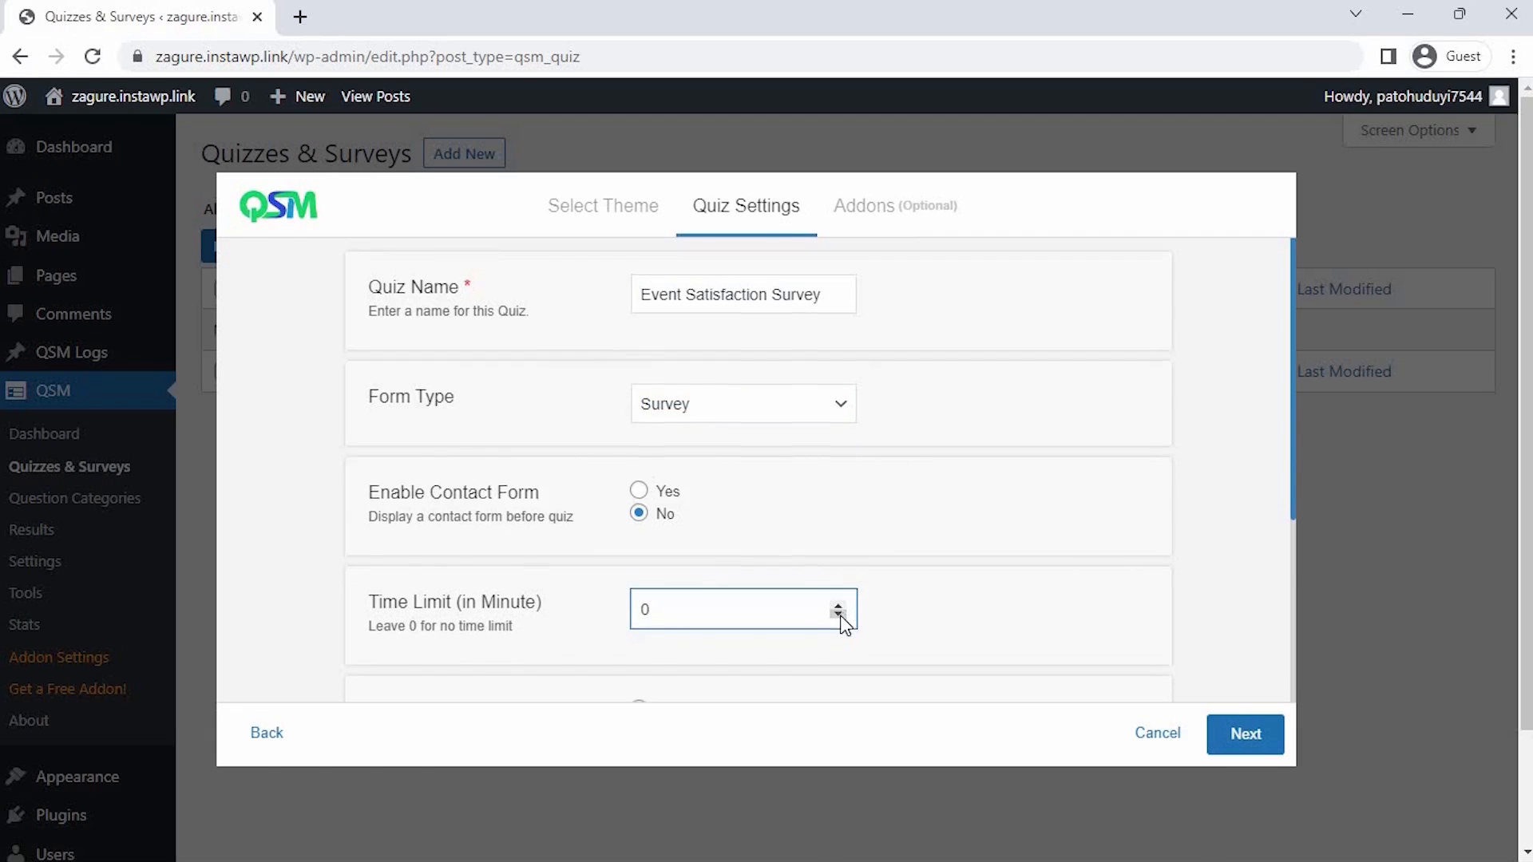
scroll(841, 621, down, 2)
click(660, 595)
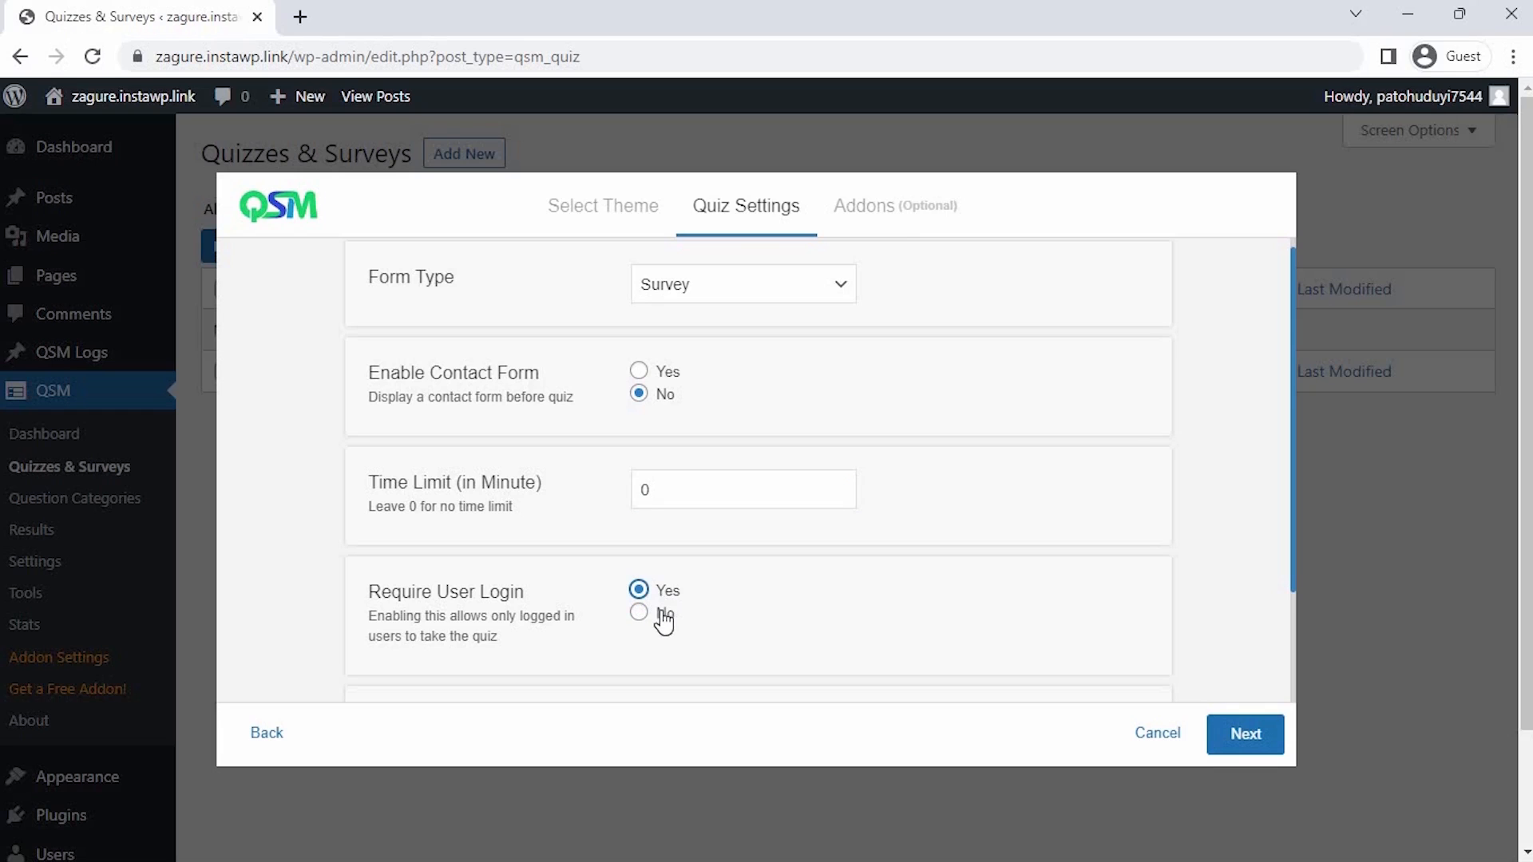
click(662, 617)
scroll(662, 623, up, 2)
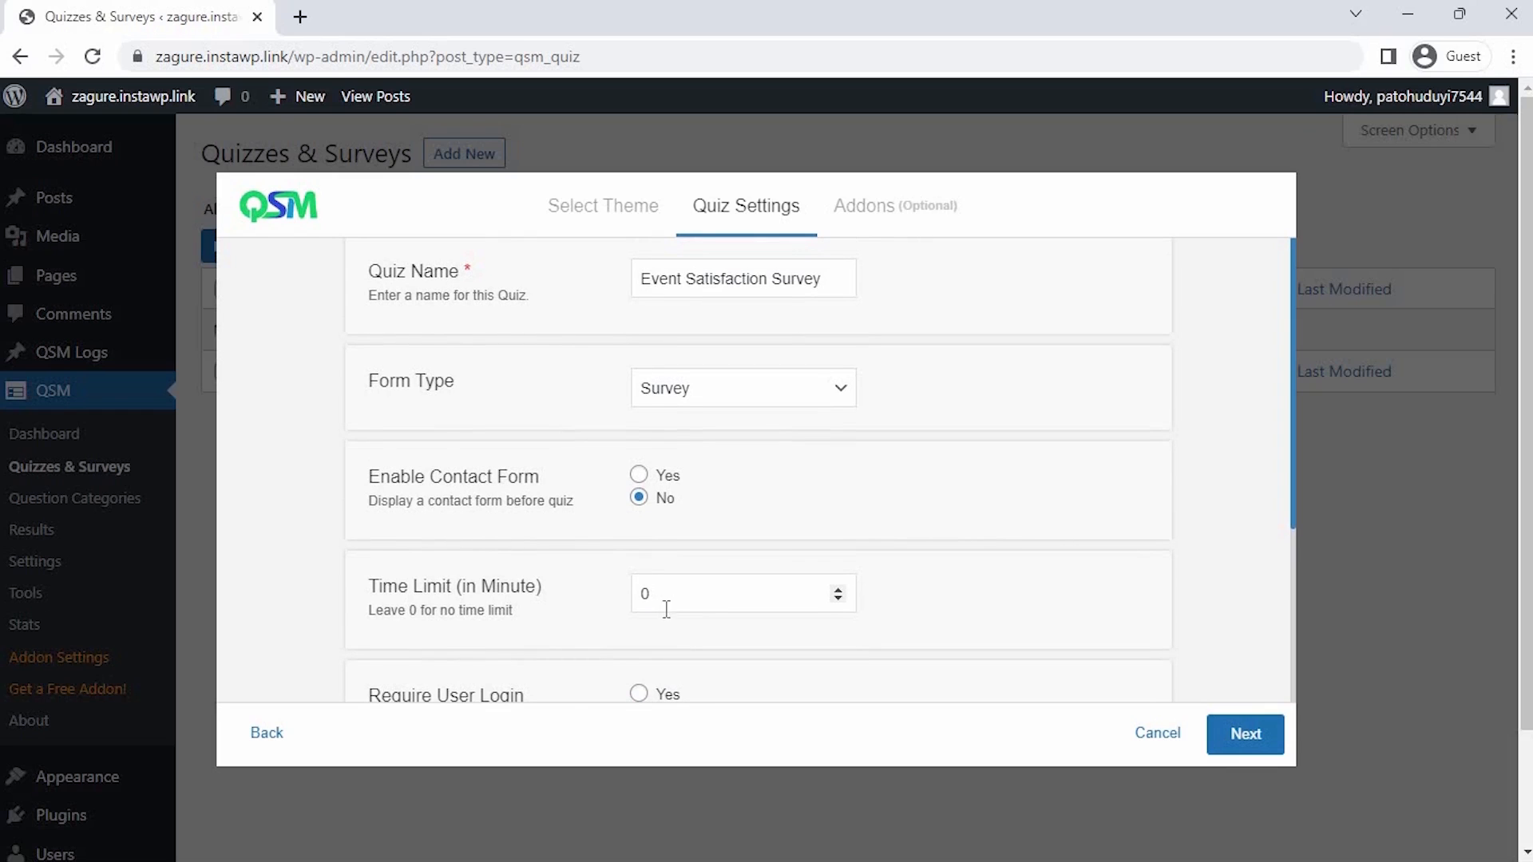
Look through the optional add-ons and create the survey without adding any
click(1263, 741)
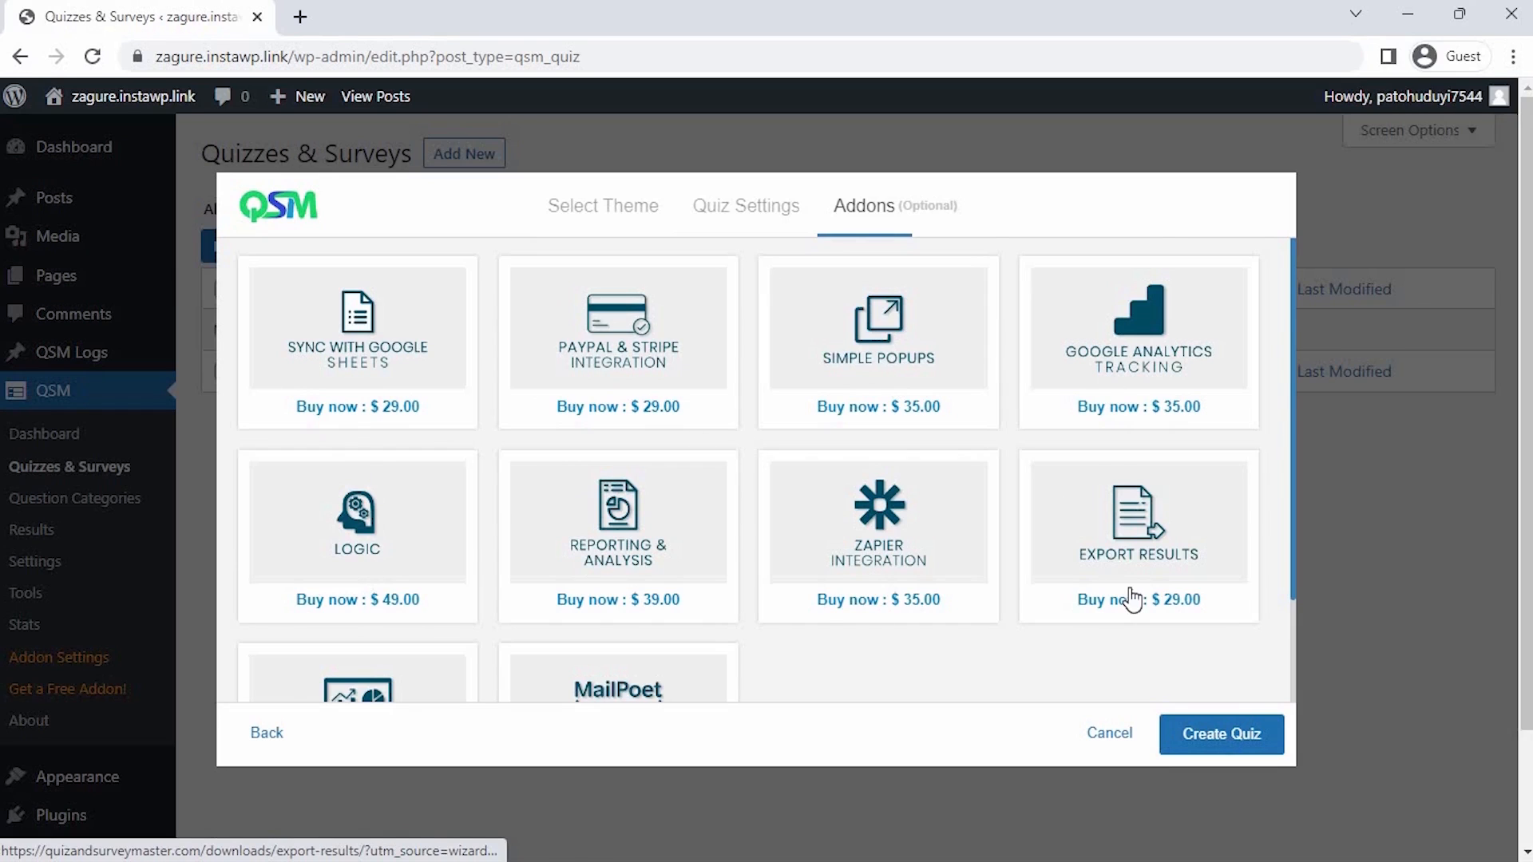
scroll(1132, 599, down, 3)
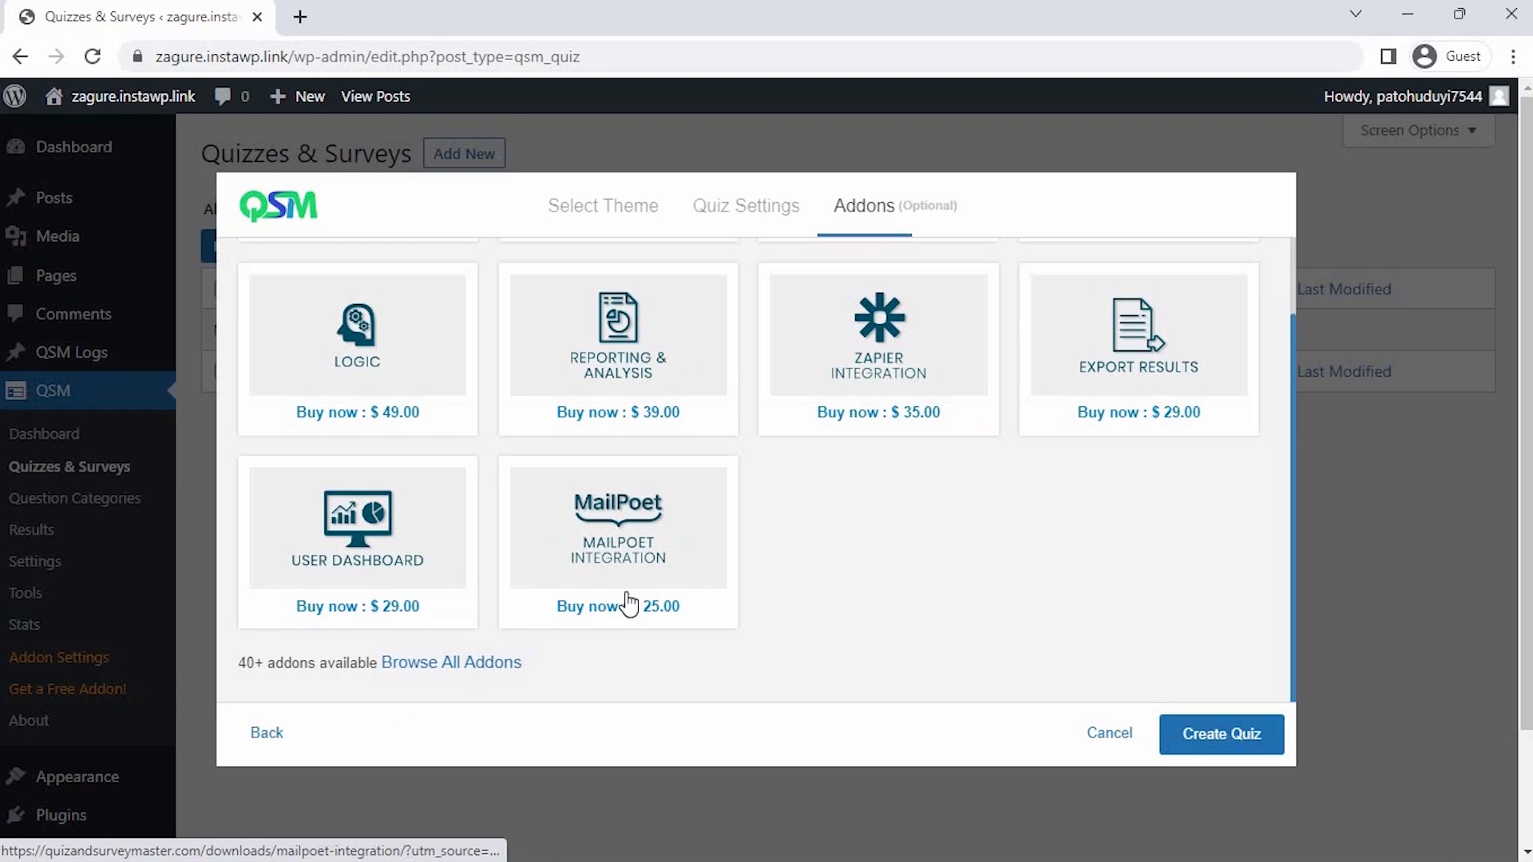
click(1193, 732)
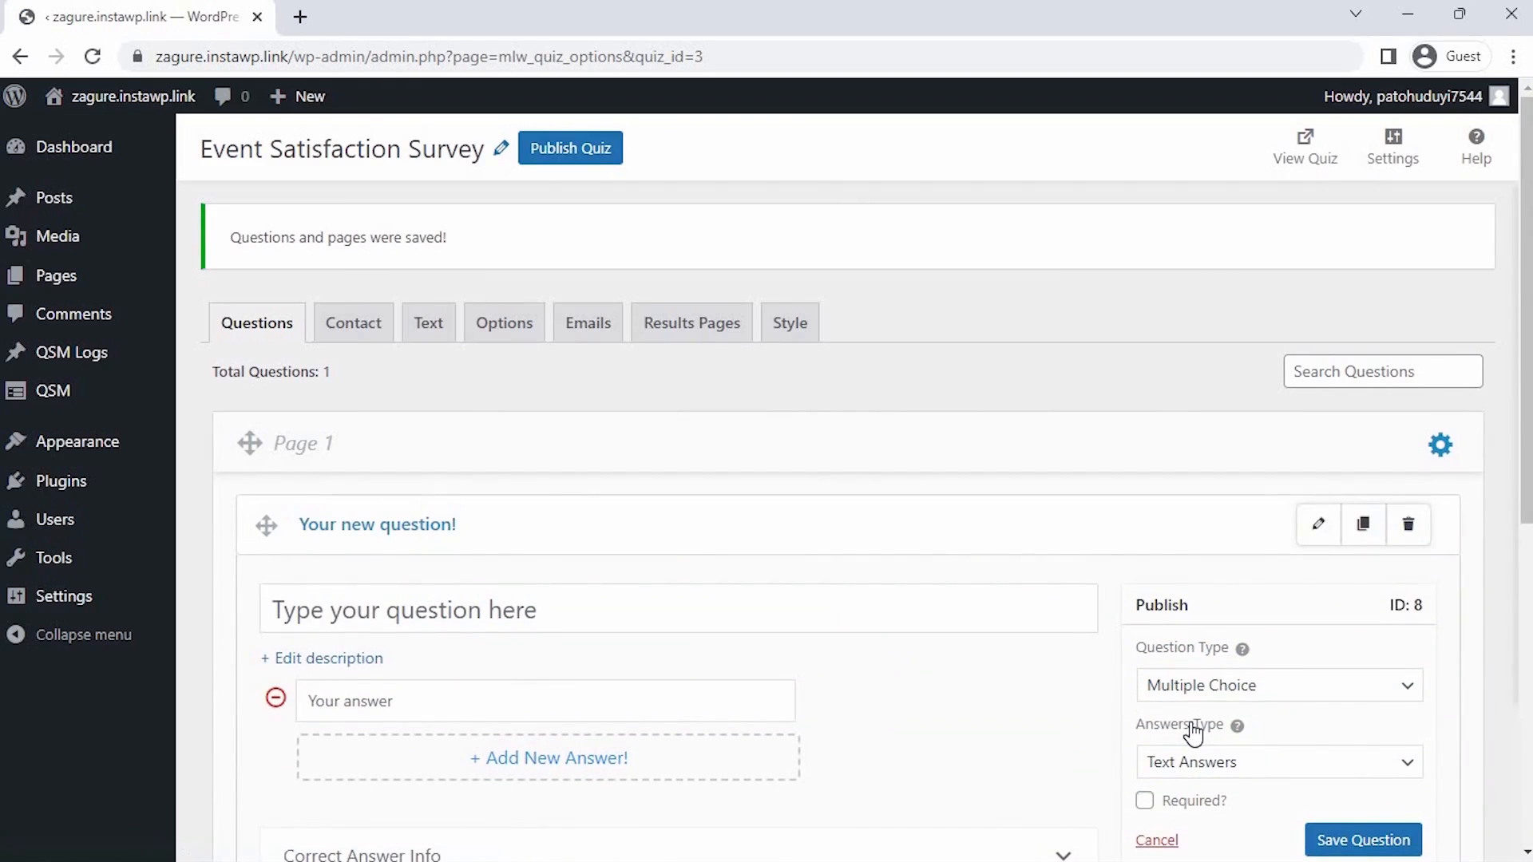
Enter "What is your Job role in the company ?" as the text of the first question
scroll(1192, 732, down, 3)
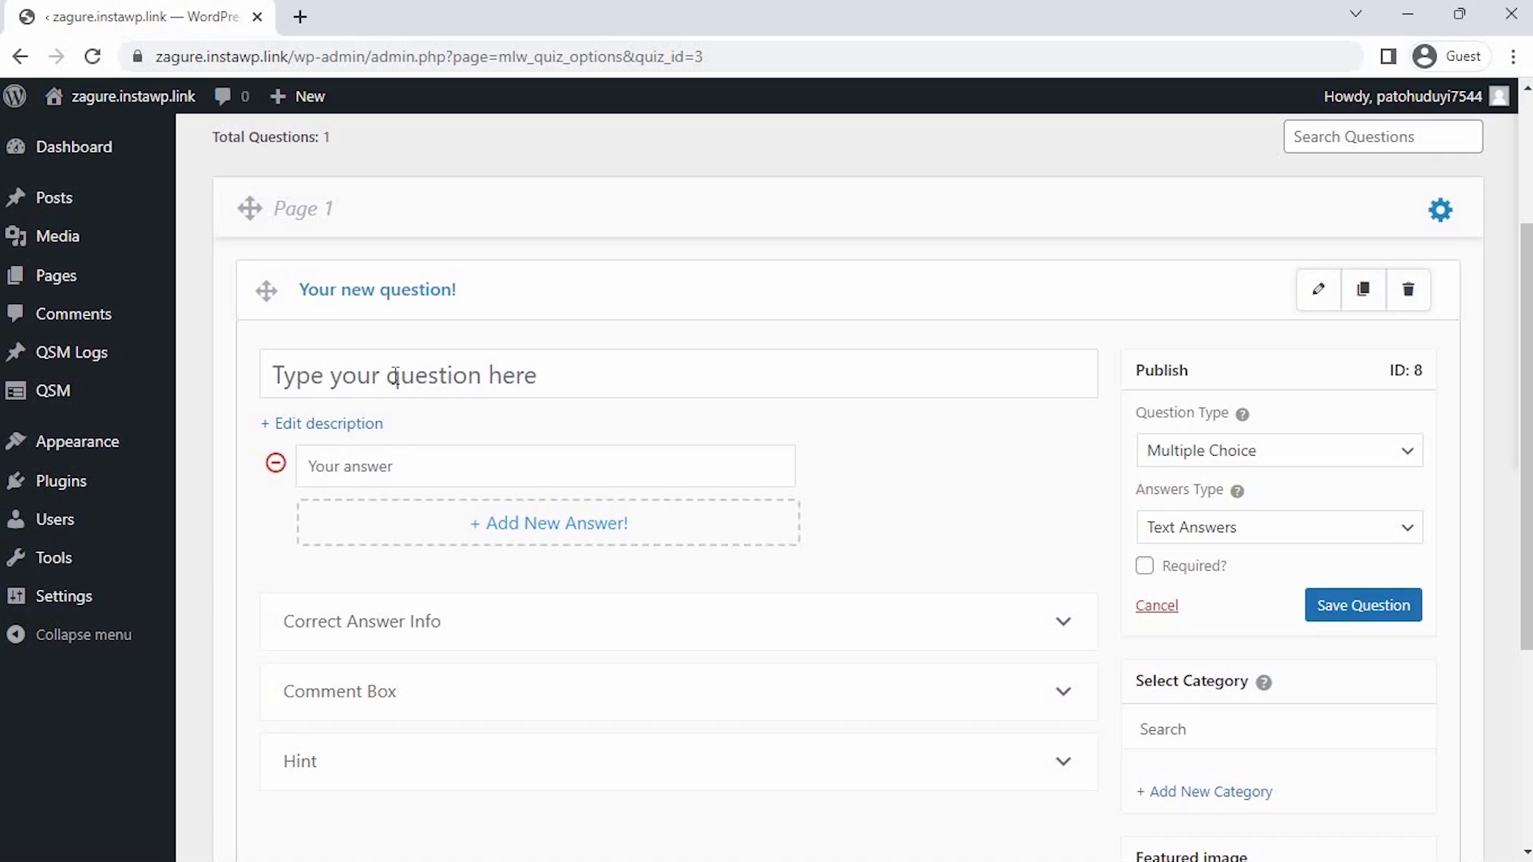
text(Wha)
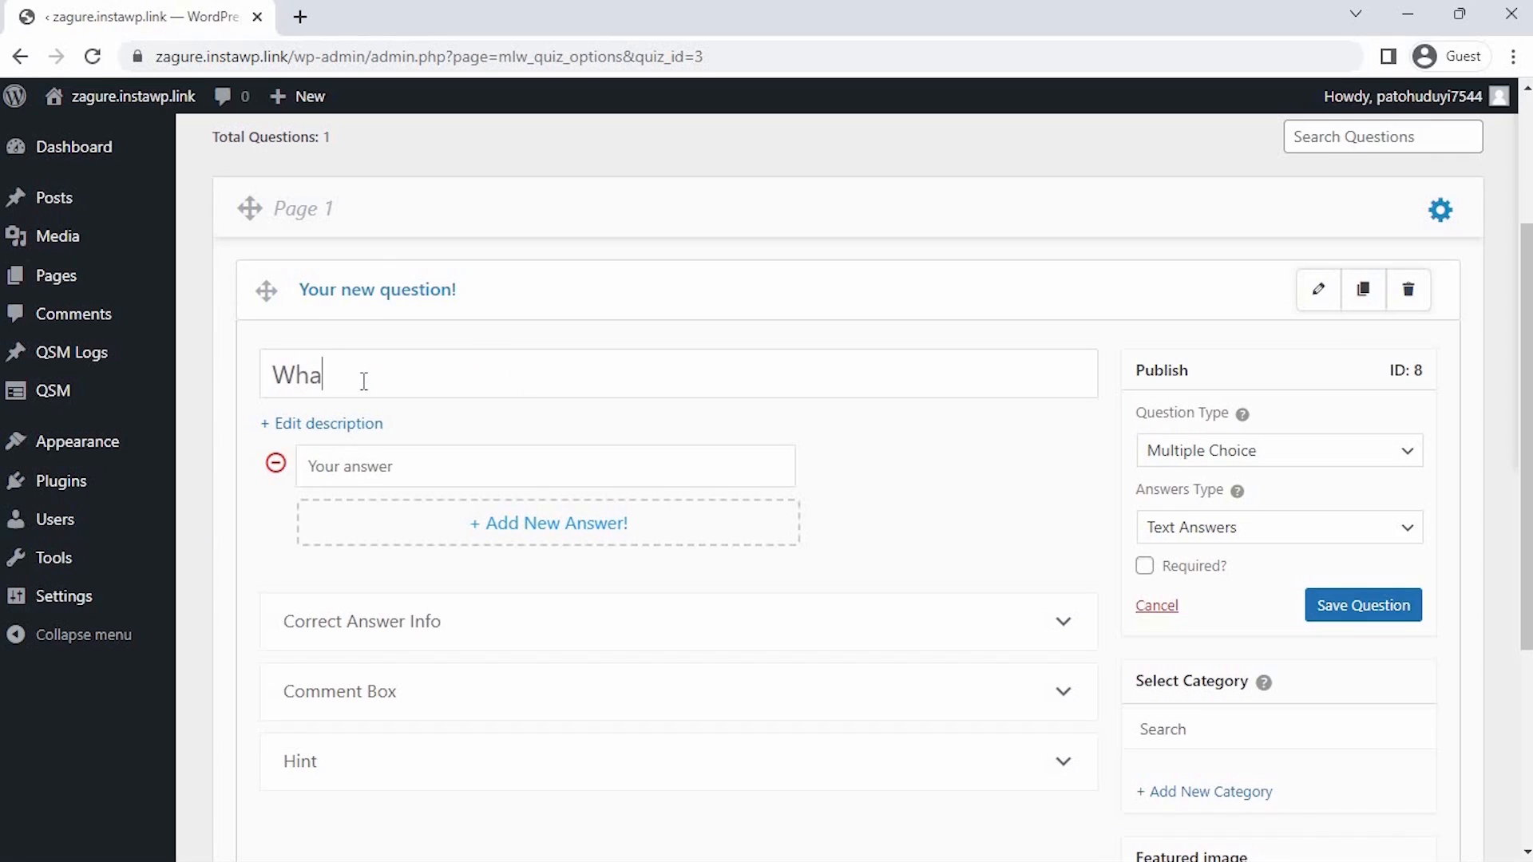
text(t is your Job Role in )
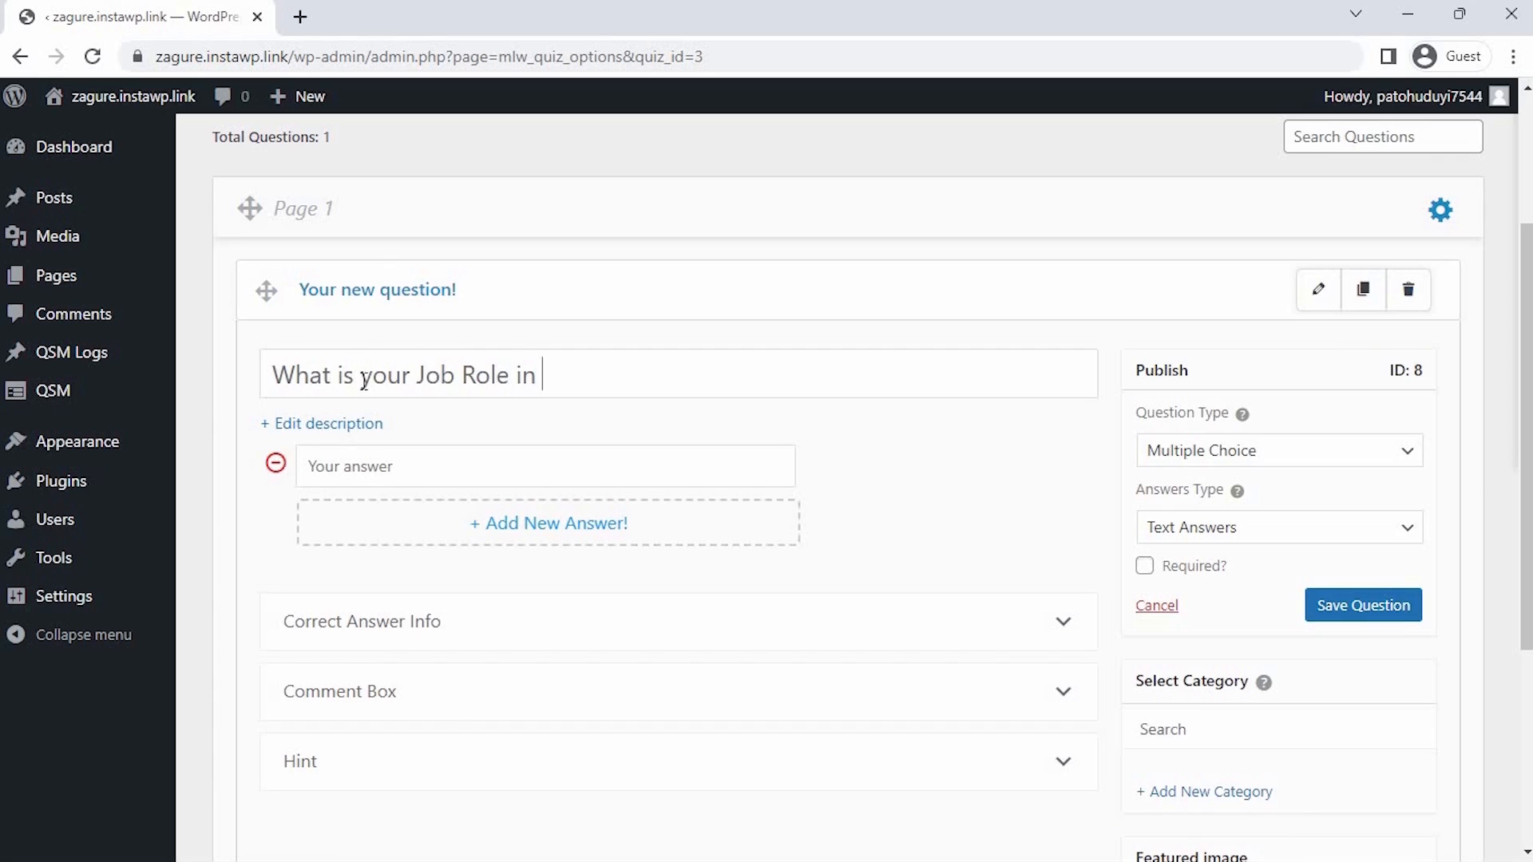
text(the compan)
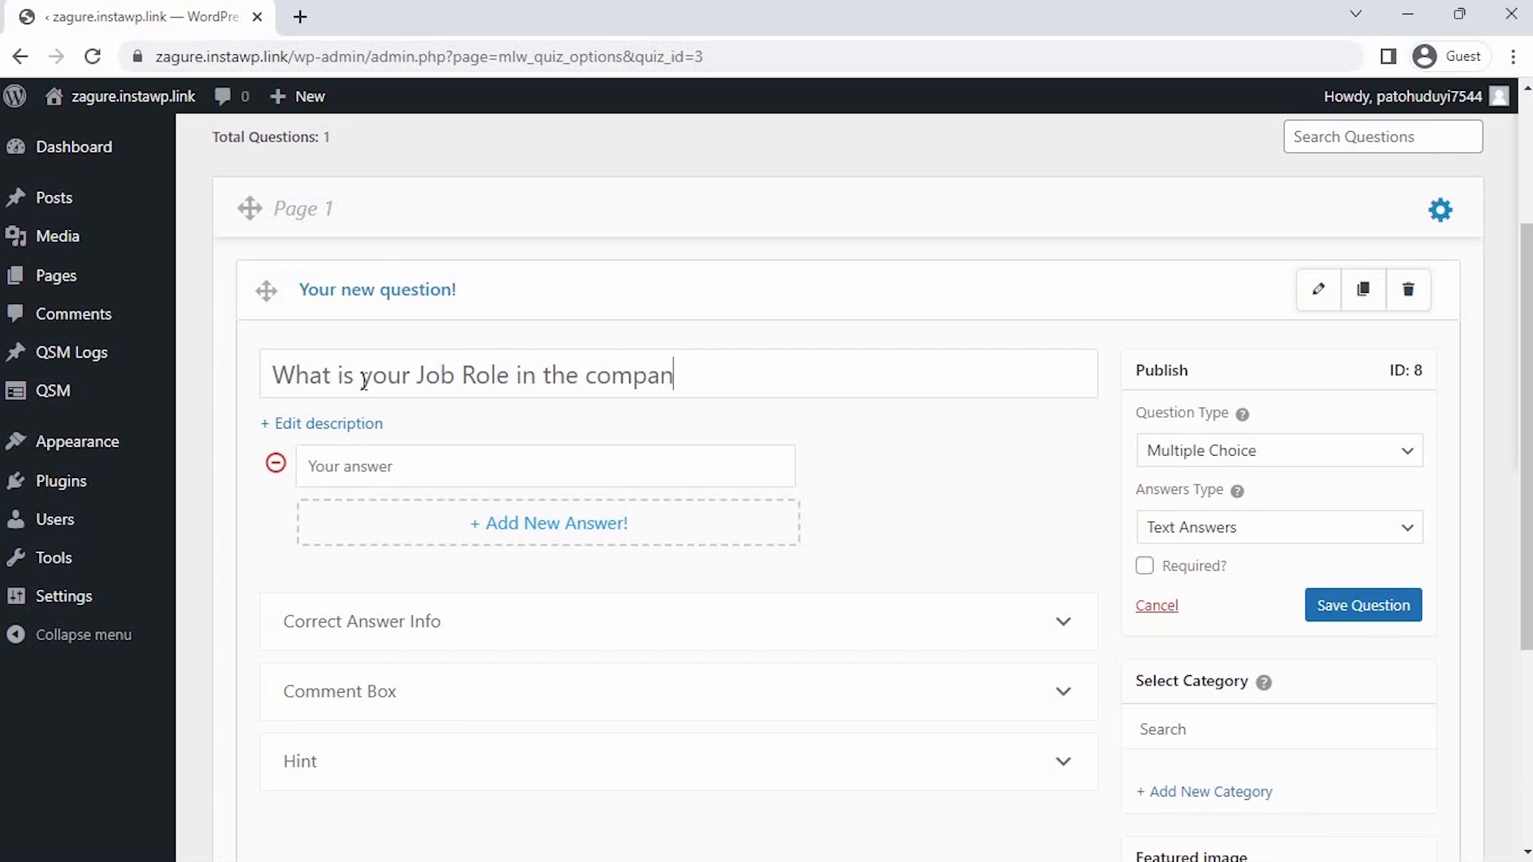
text(y ?)
click(472, 379)
key(BackSpace)
text(r)
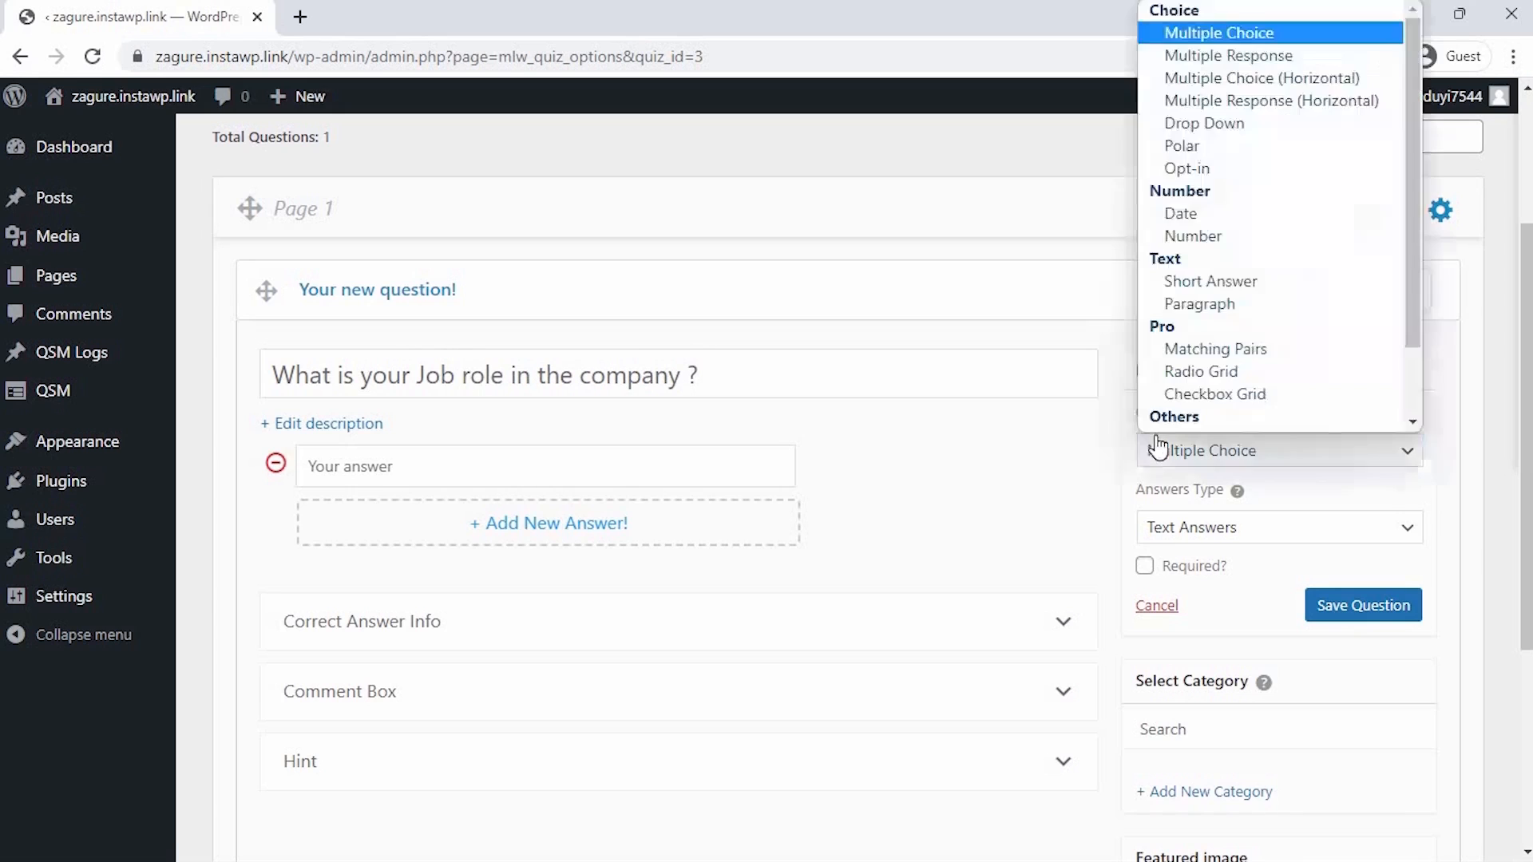
Add the answers "Team Leader", "Manager" and "Senior Manager" to the job role question
click(684, 468)
text(Team Leader)
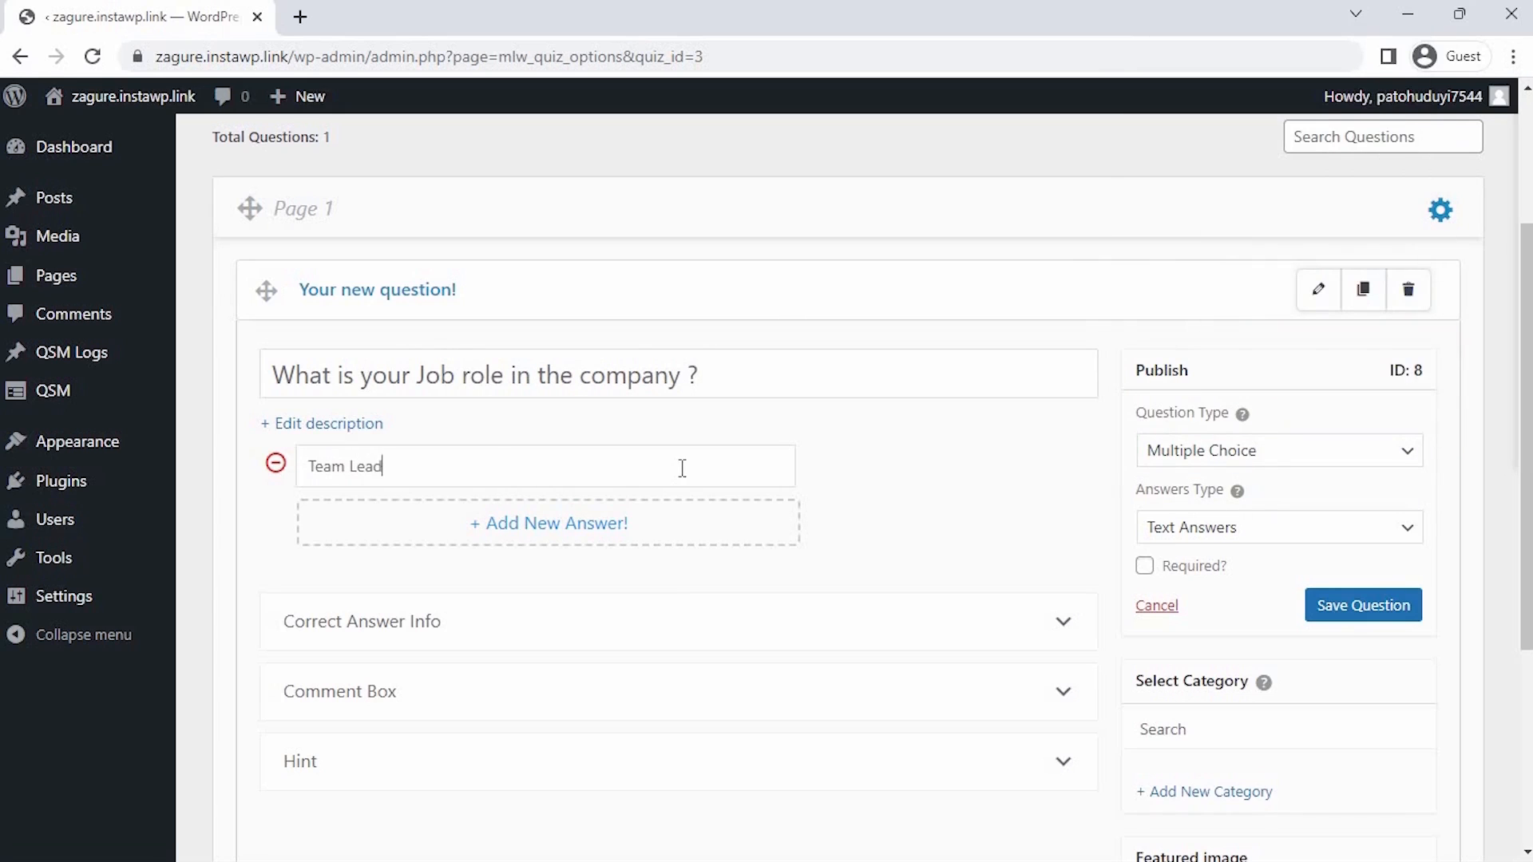
click(712, 527)
click(712, 516)
text(Manager)
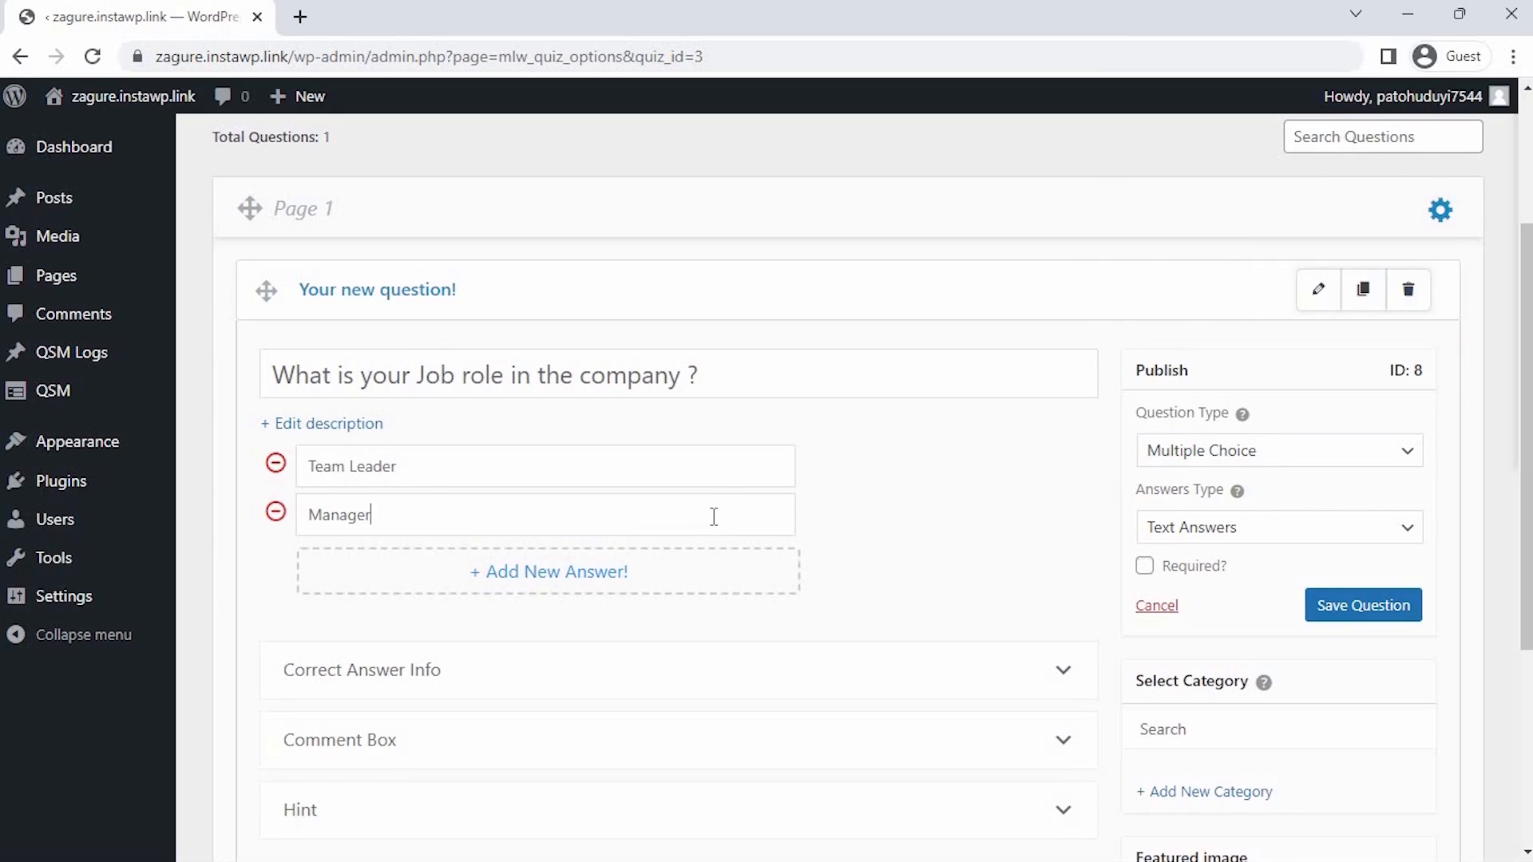
click(729, 559)
click(729, 559)
text(Senior Manager)
Add "Regional Manager" and "Vice President" as further answers to the job role question
click(738, 602)
text(Regional Manager)
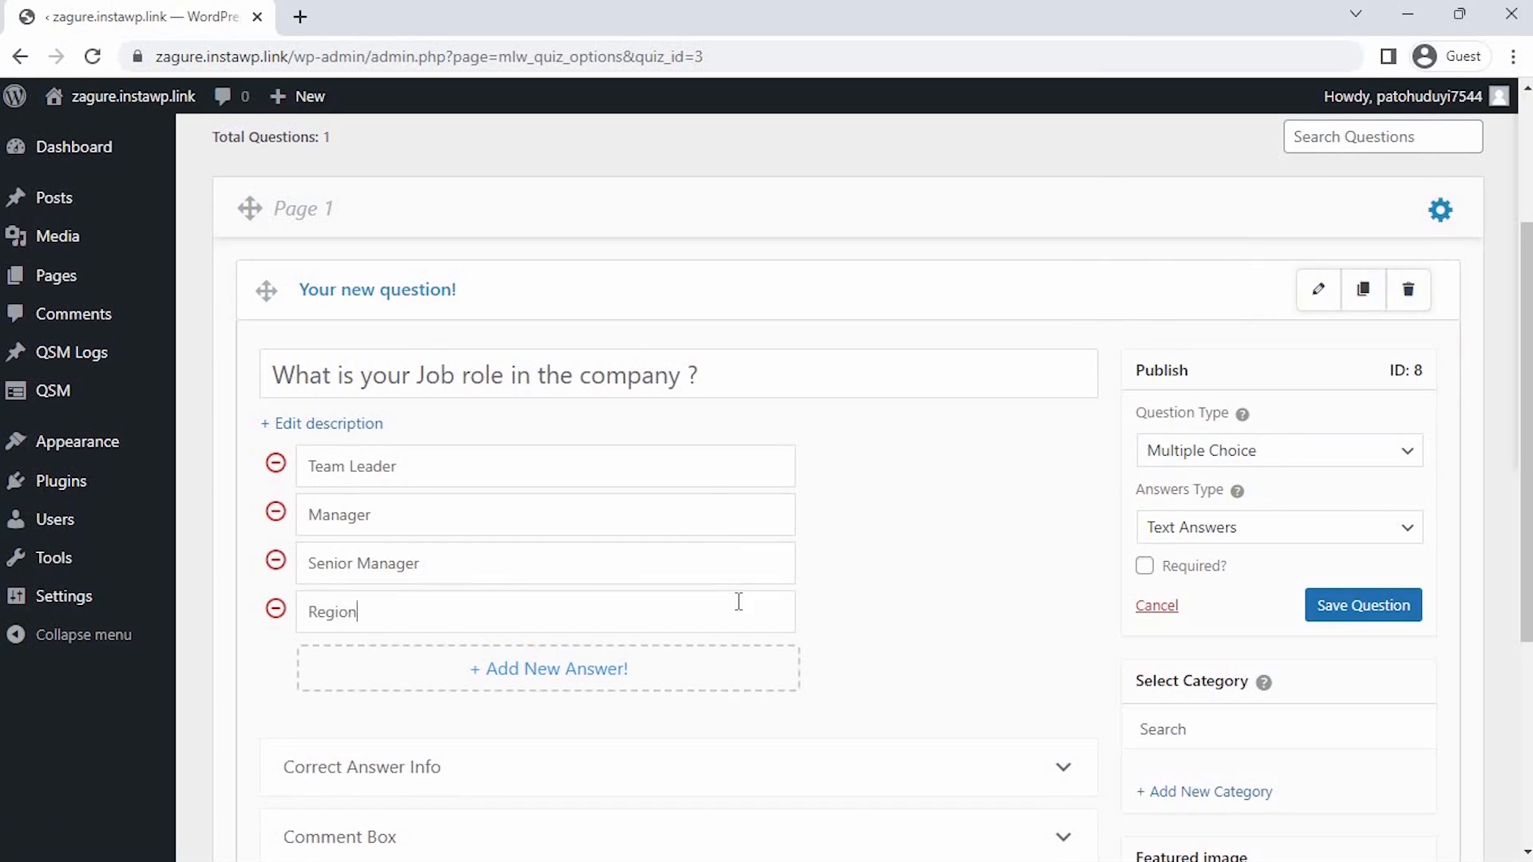
click(745, 668)
text(Vive )
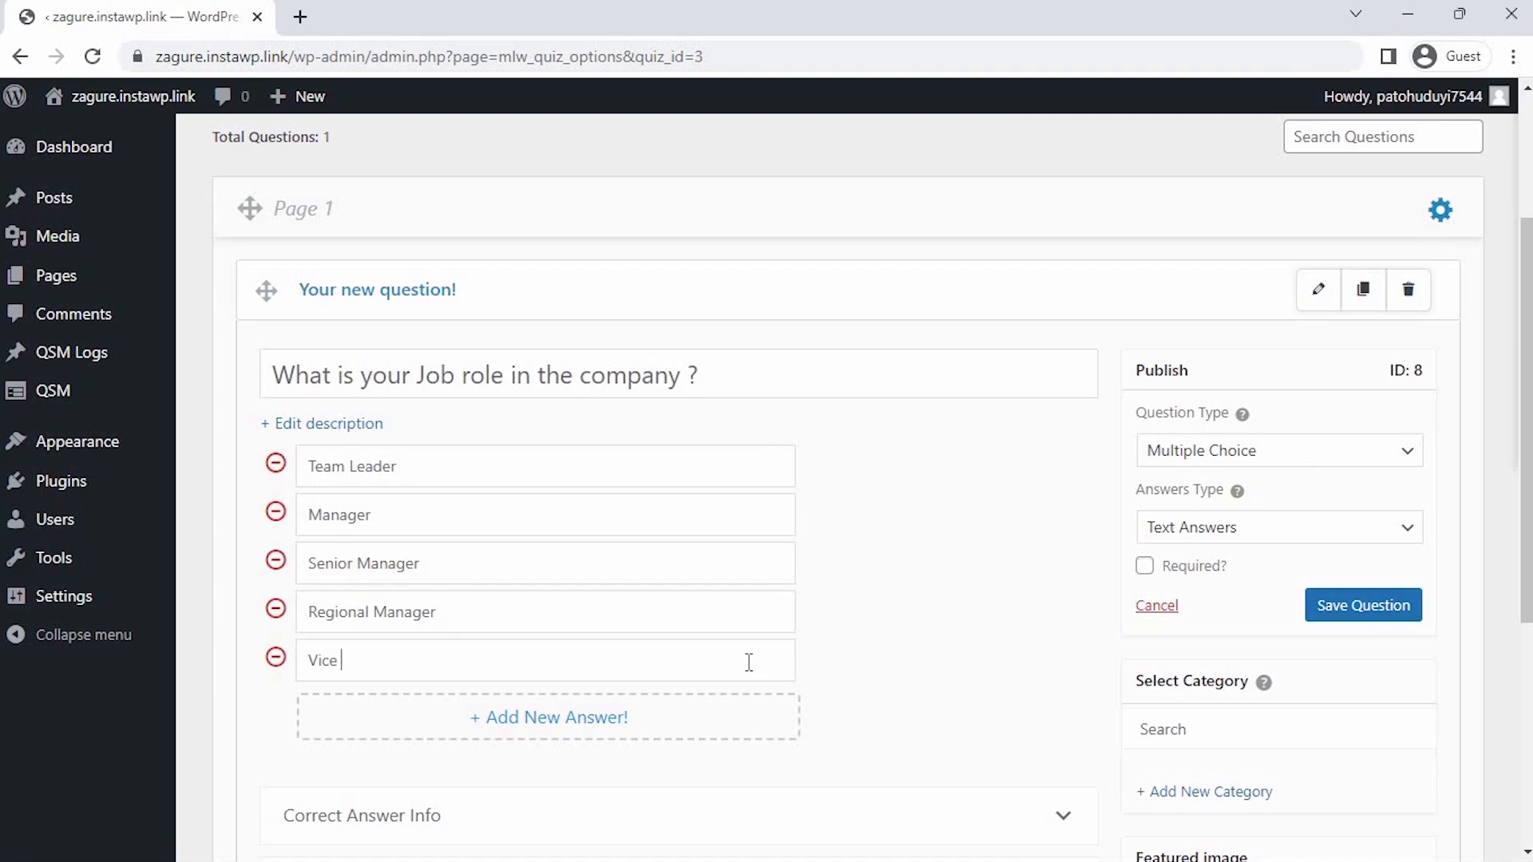
text(President)
Mark the job role question as required and save it
click(1145, 576)
click(1316, 615)
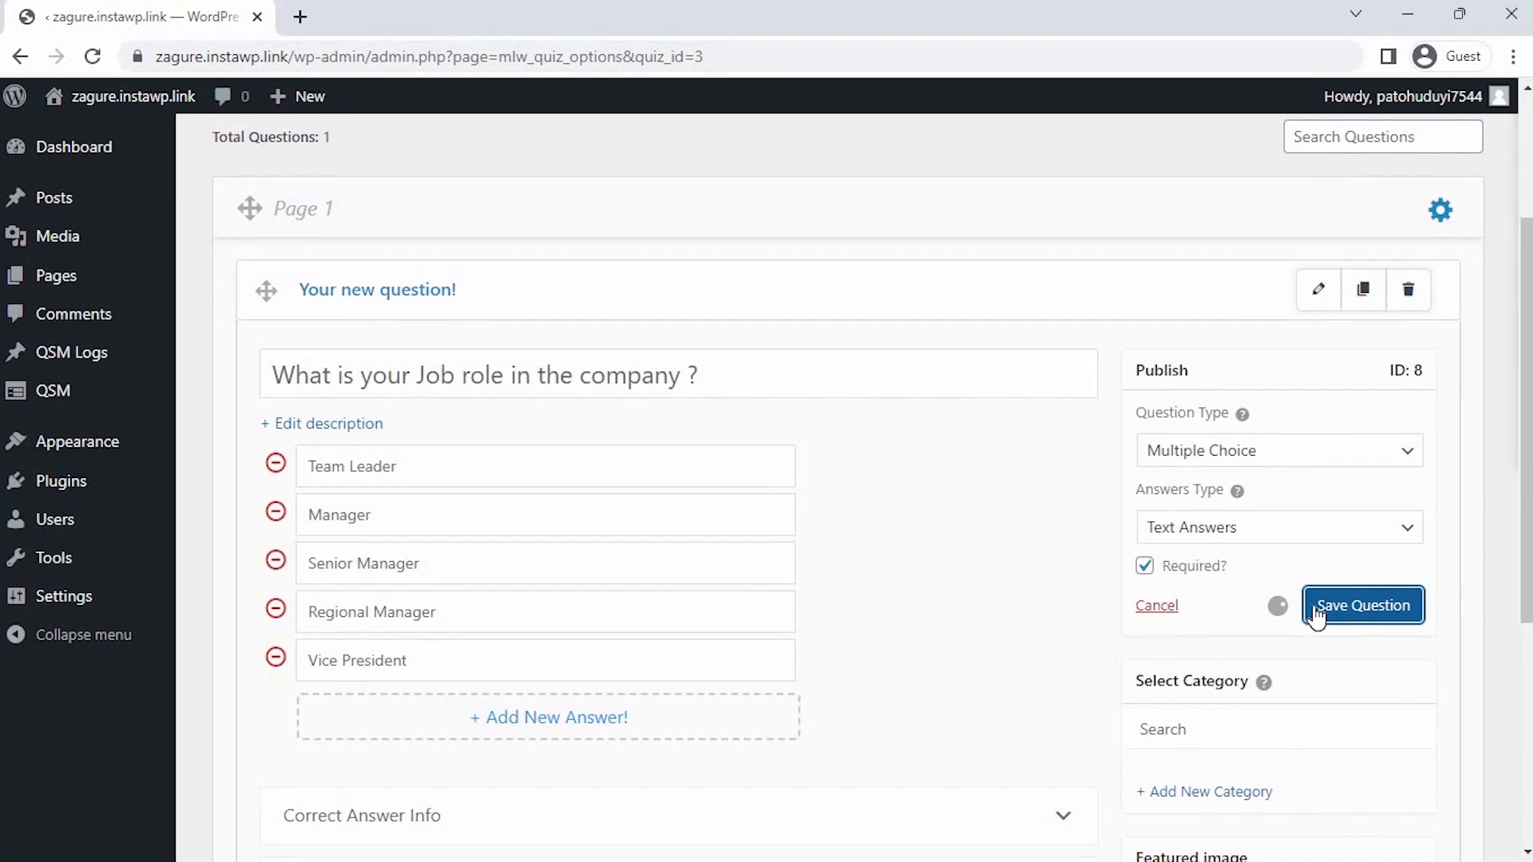
Create a second question with the text "Which Department do you work in ?"
scroll(1315, 615, down, 4)
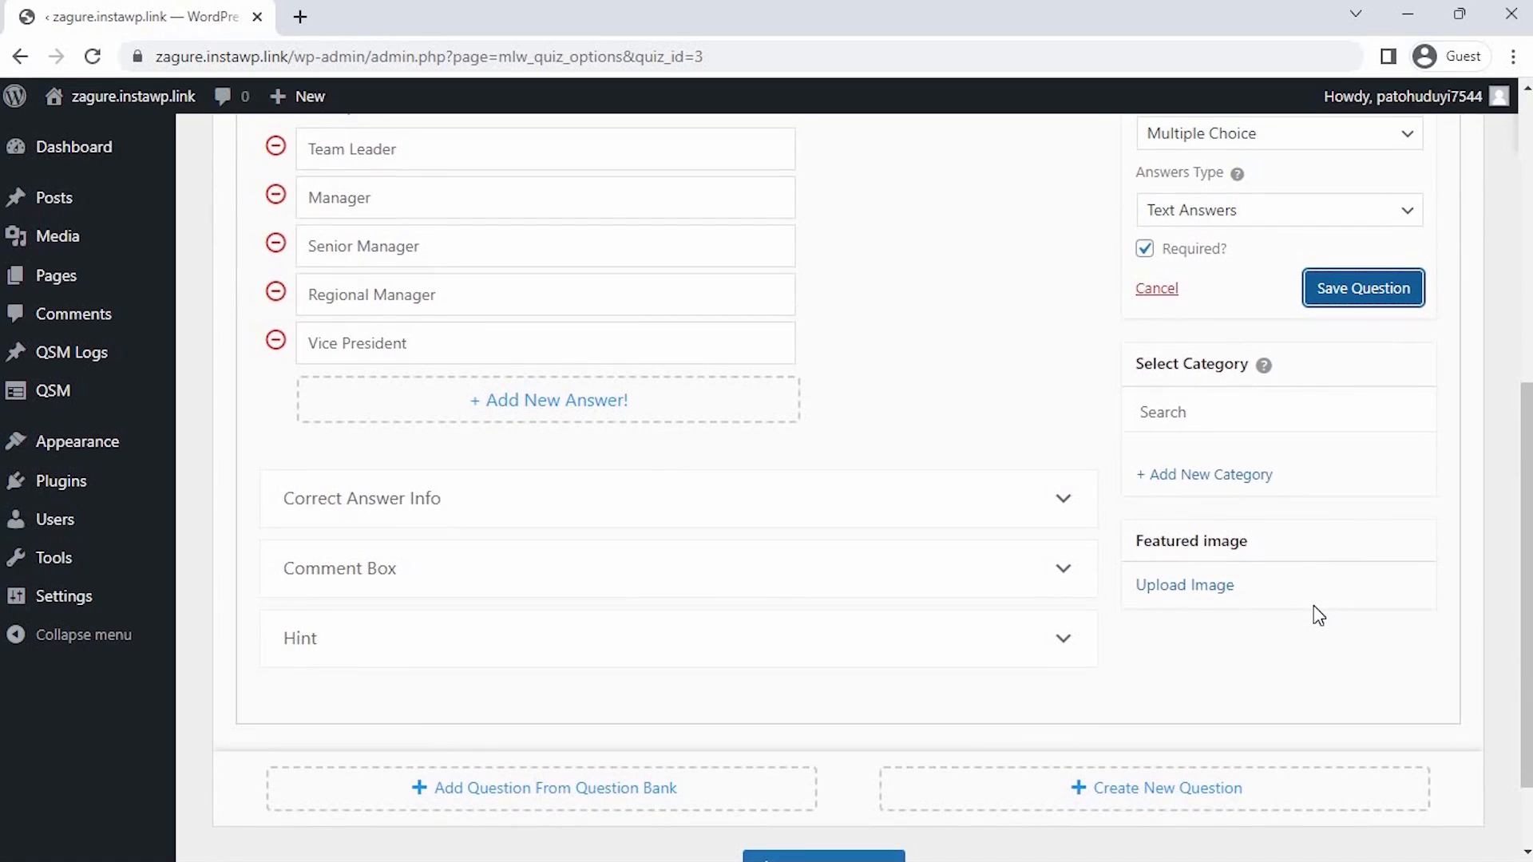
click(1109, 790)
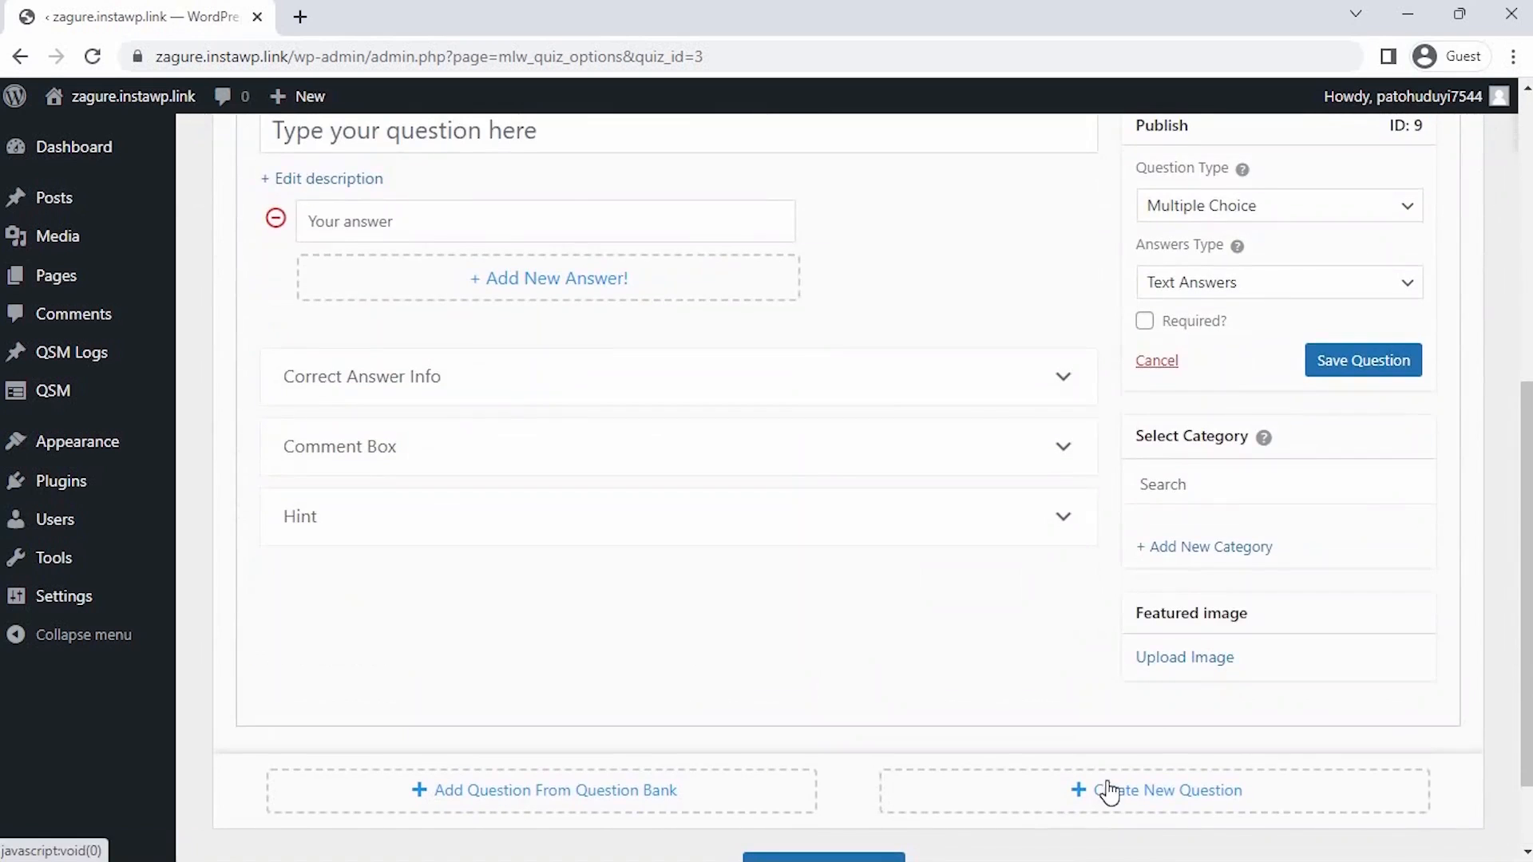
scroll(1114, 835, up, 2)
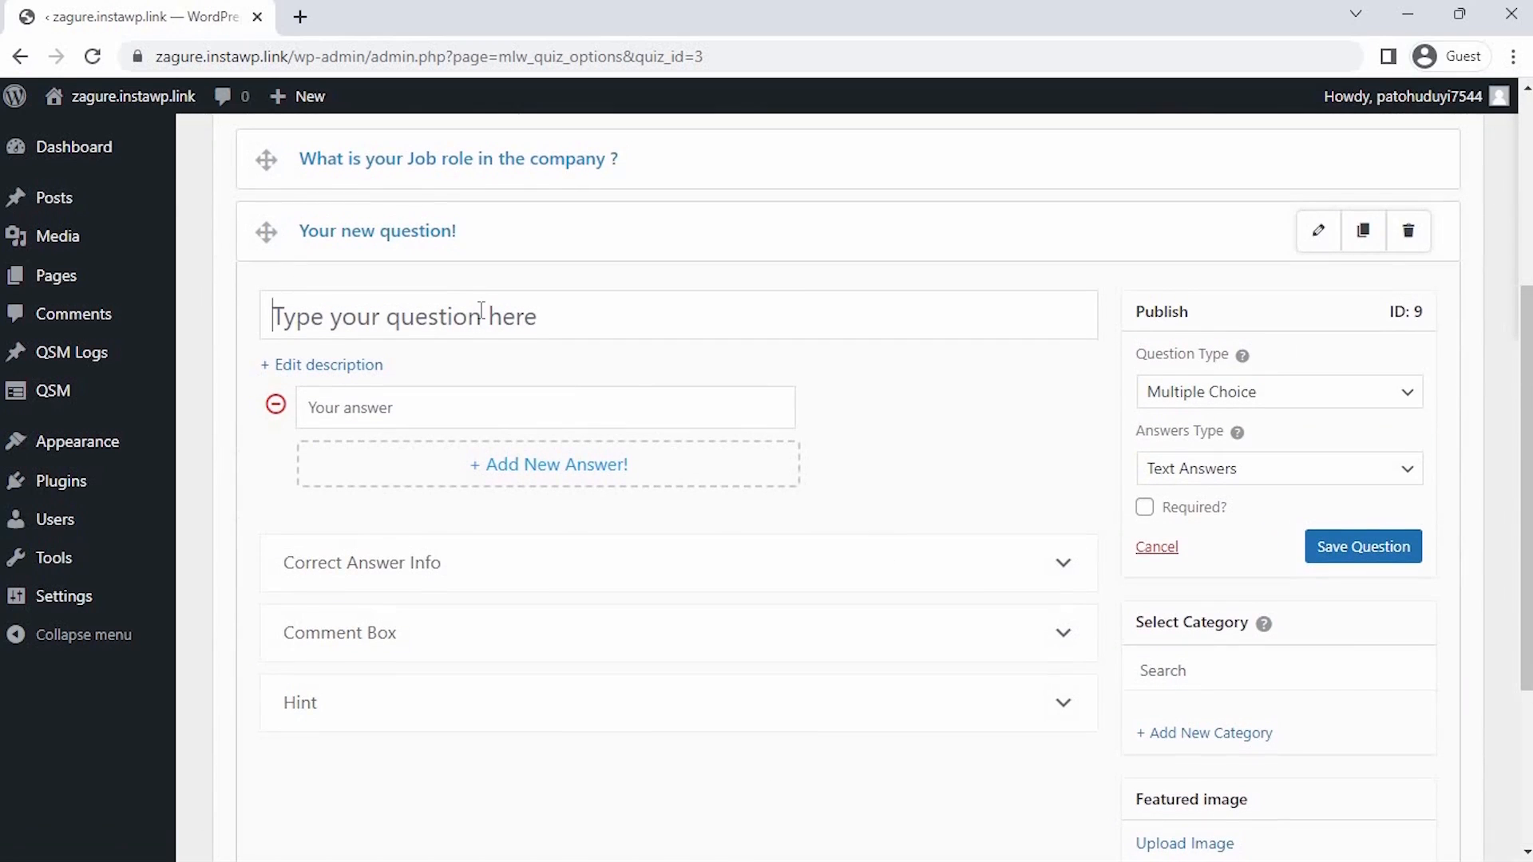
text(Wh)
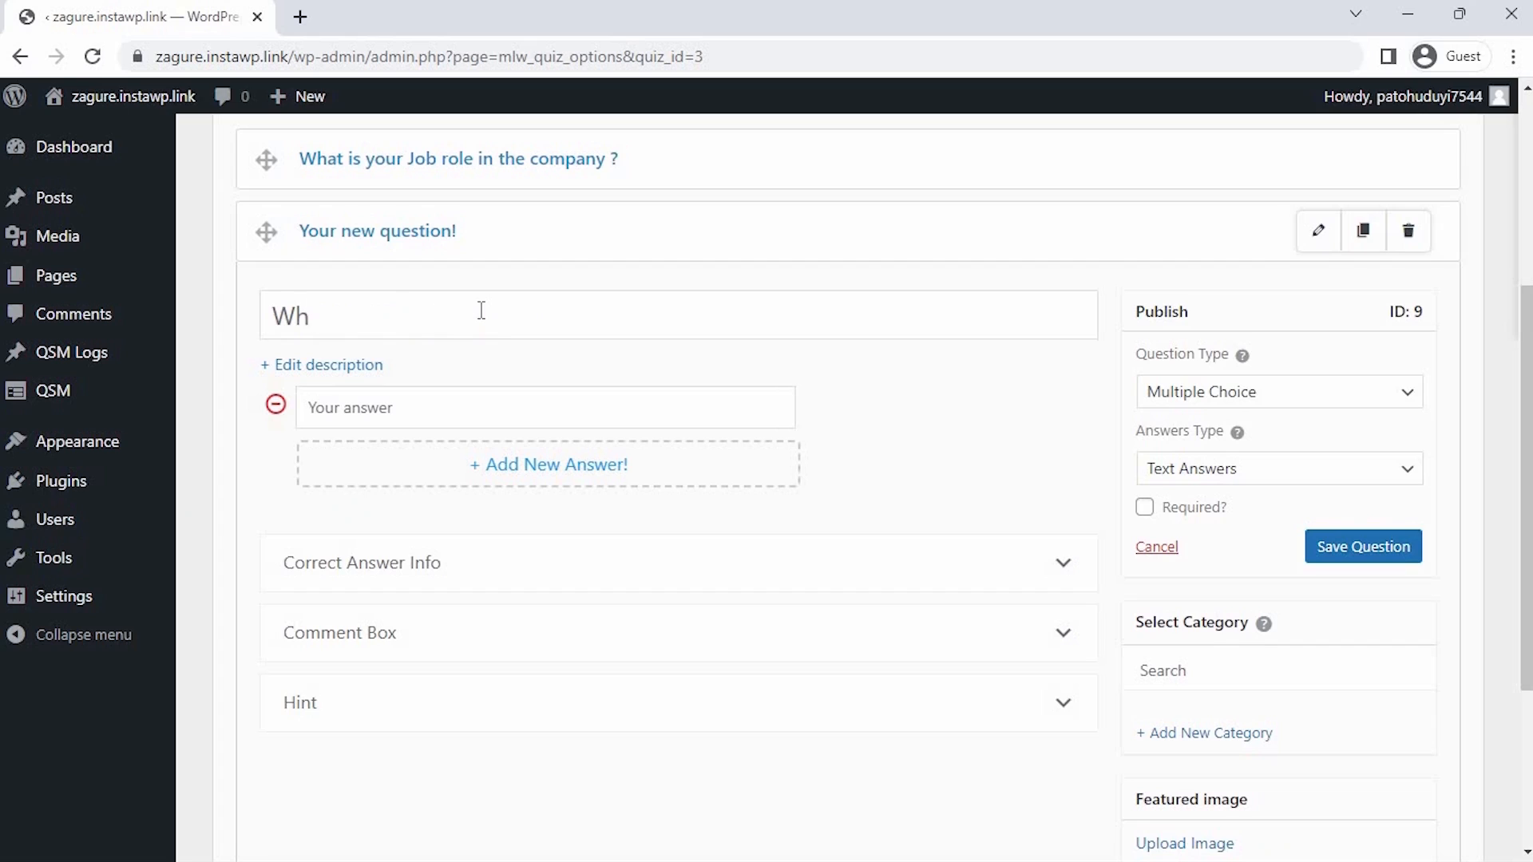
text(ich Departmen)
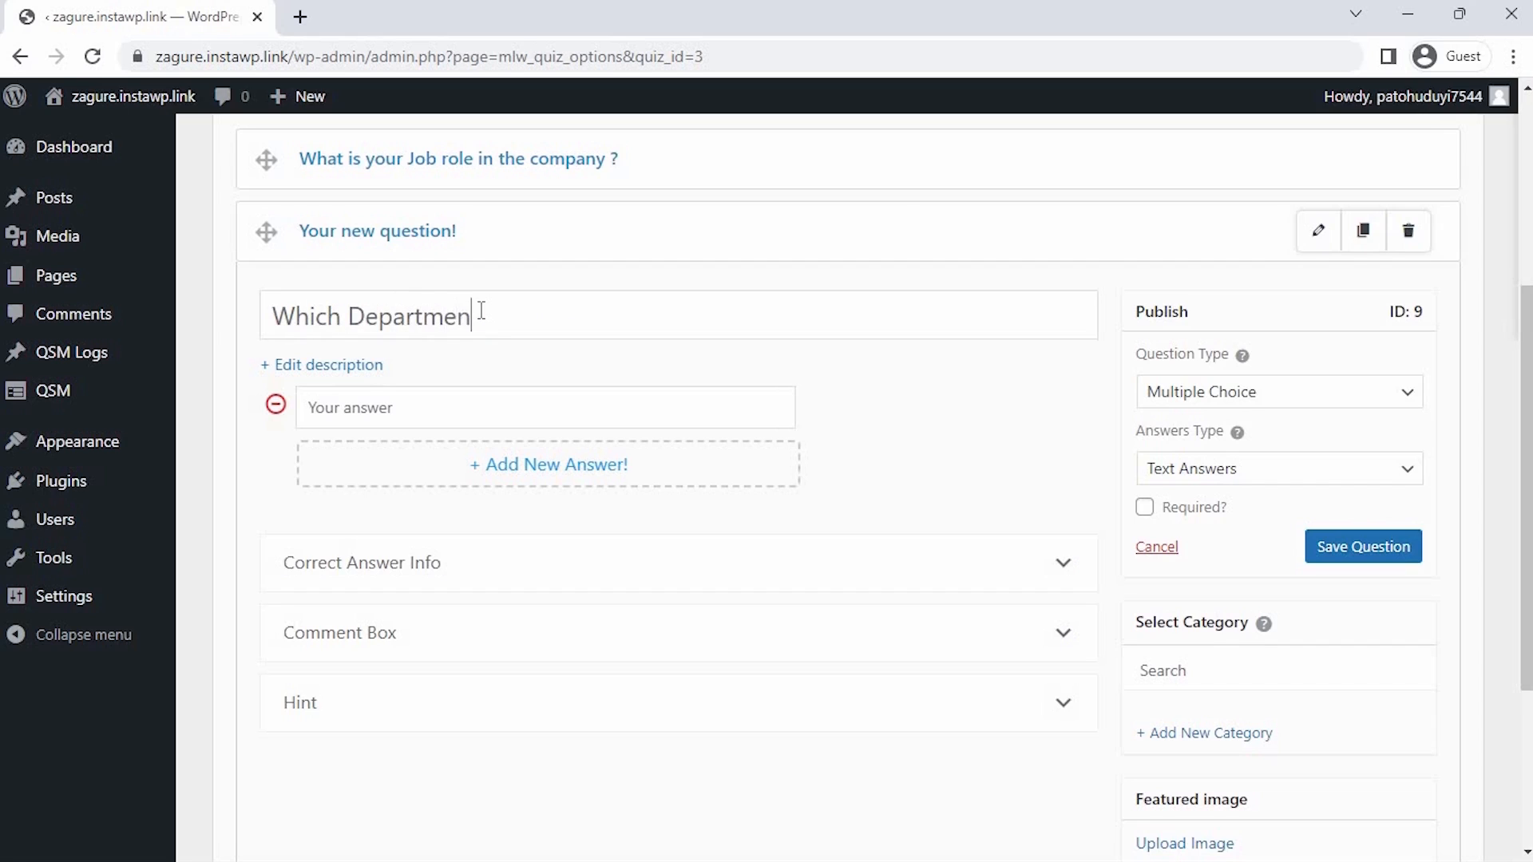
text(t do you work in)
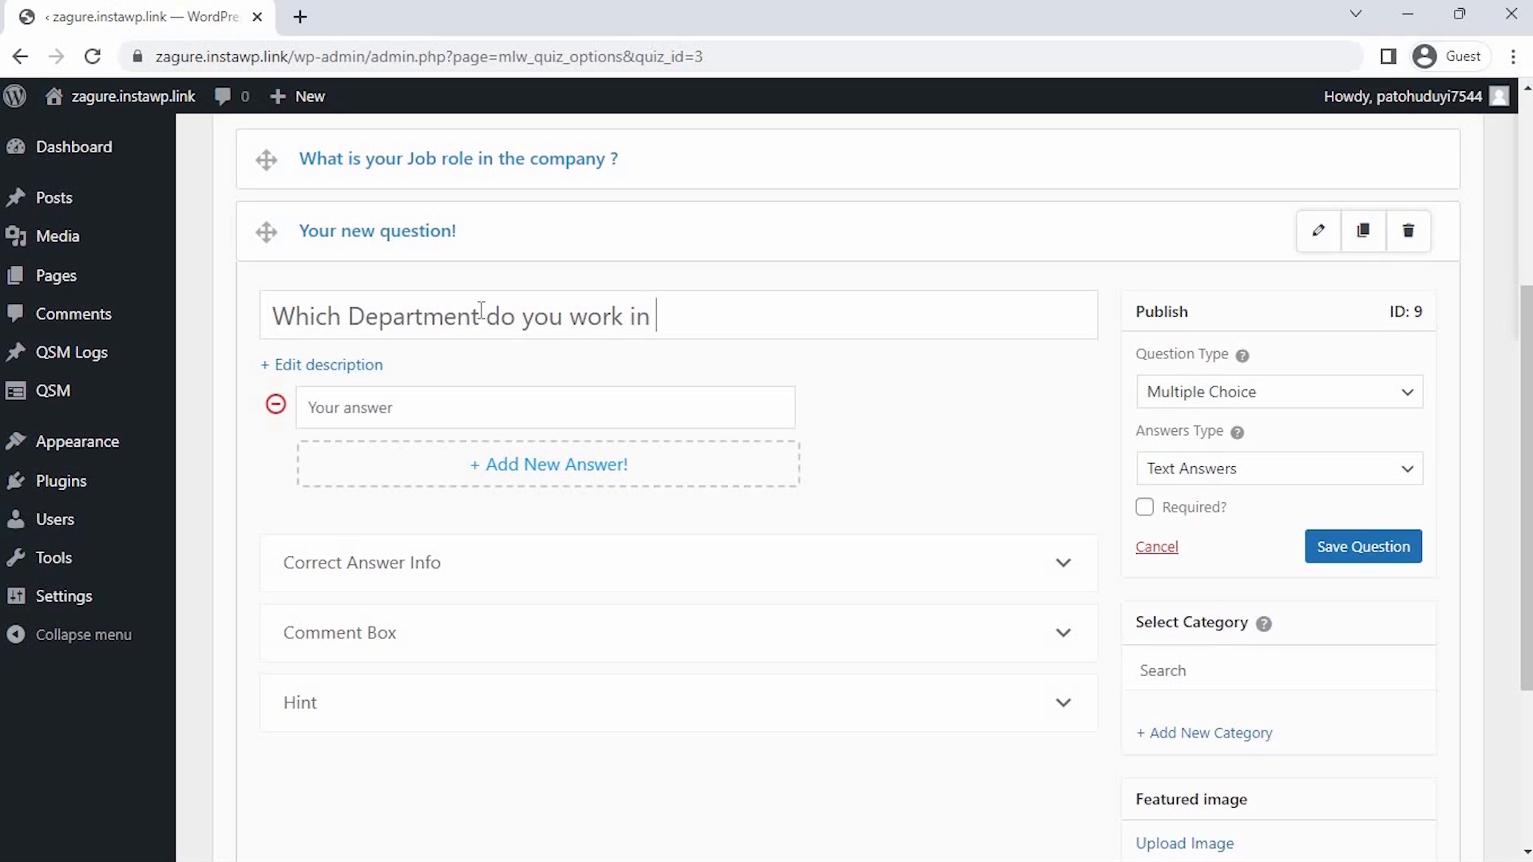
Add the answers "Accounting", "Customer Service", "Marketing", "Operations" and "HR" to the department question
click(1170, 404)
click(561, 407)
text(Accounting)
click(588, 452)
text(Customer Service)
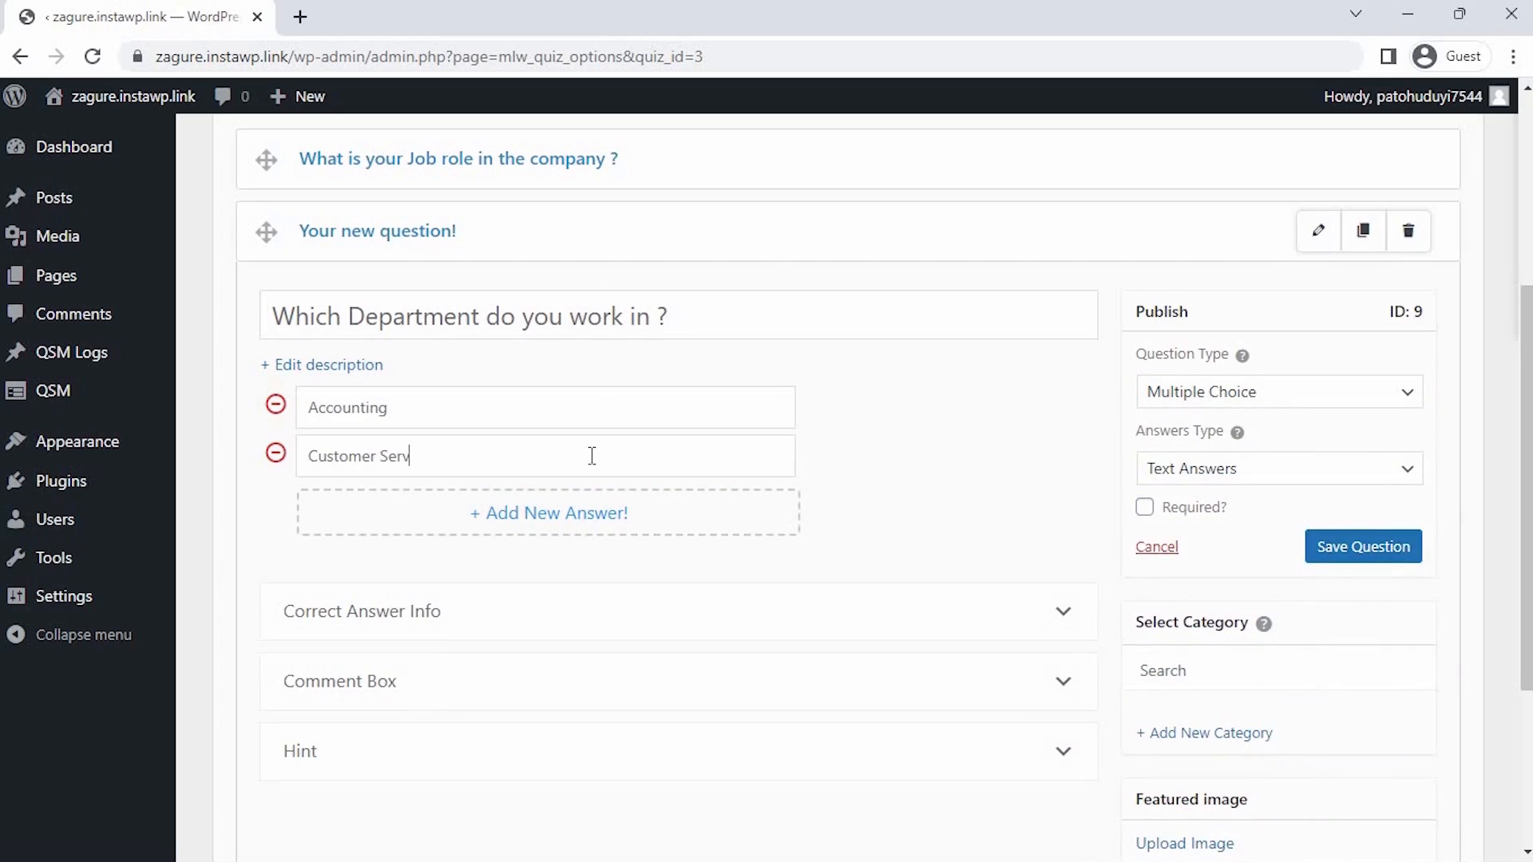
click(609, 506)
text(Marketing)
click(629, 549)
text(Operations)
click(650, 622)
text(HR)
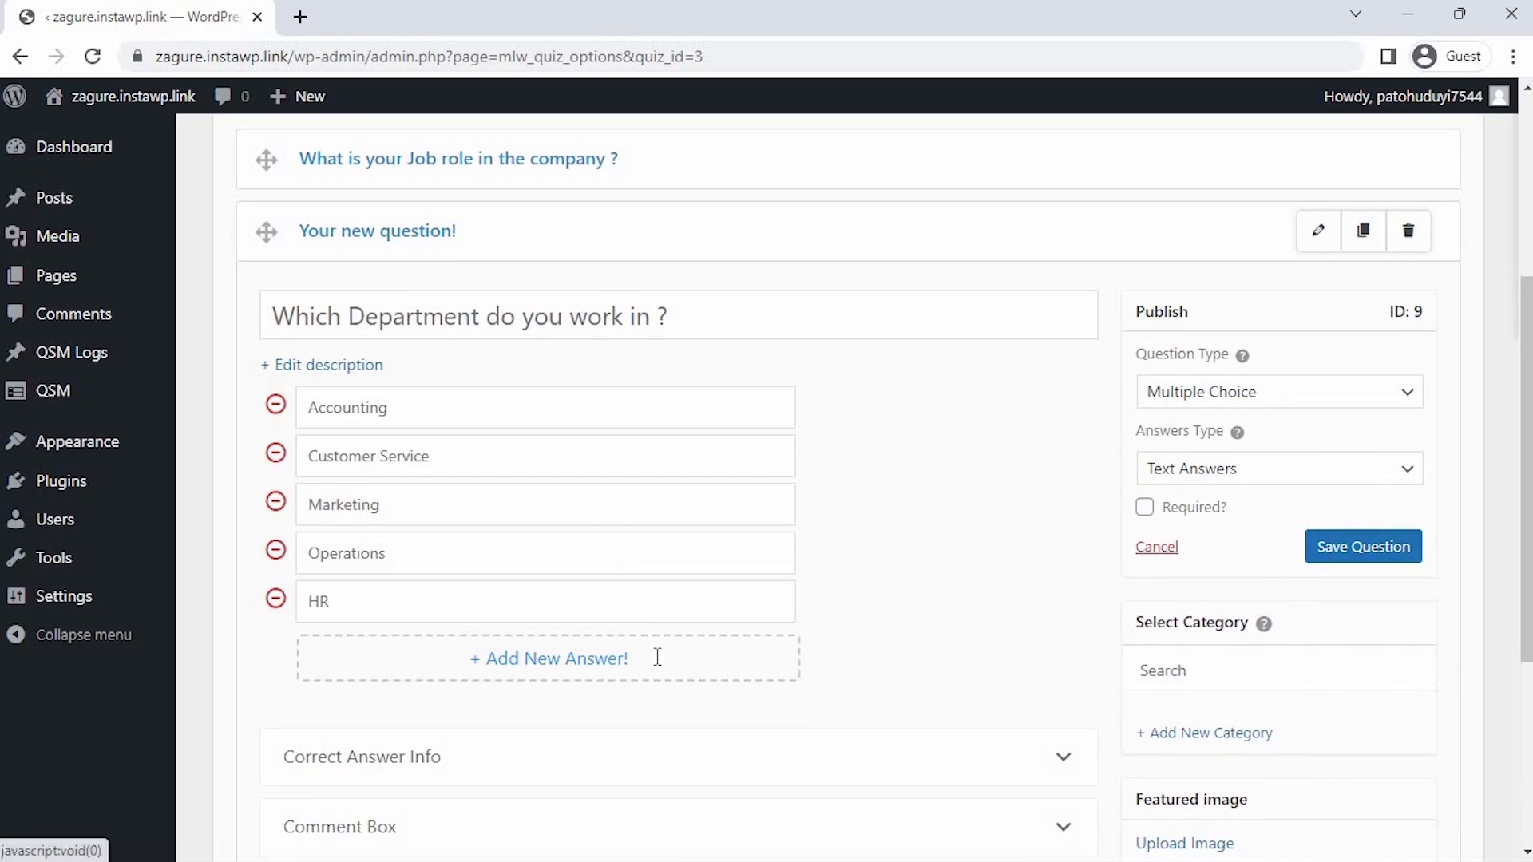
Add "Engineering" and "IT" as further answers to the department question
click(657, 657)
text(Engeene)
key(BackSpace)
key(BackSpace)
key(BackSpace)
key(BackSpace)
text(ineering)
click(674, 696)
text(IT)
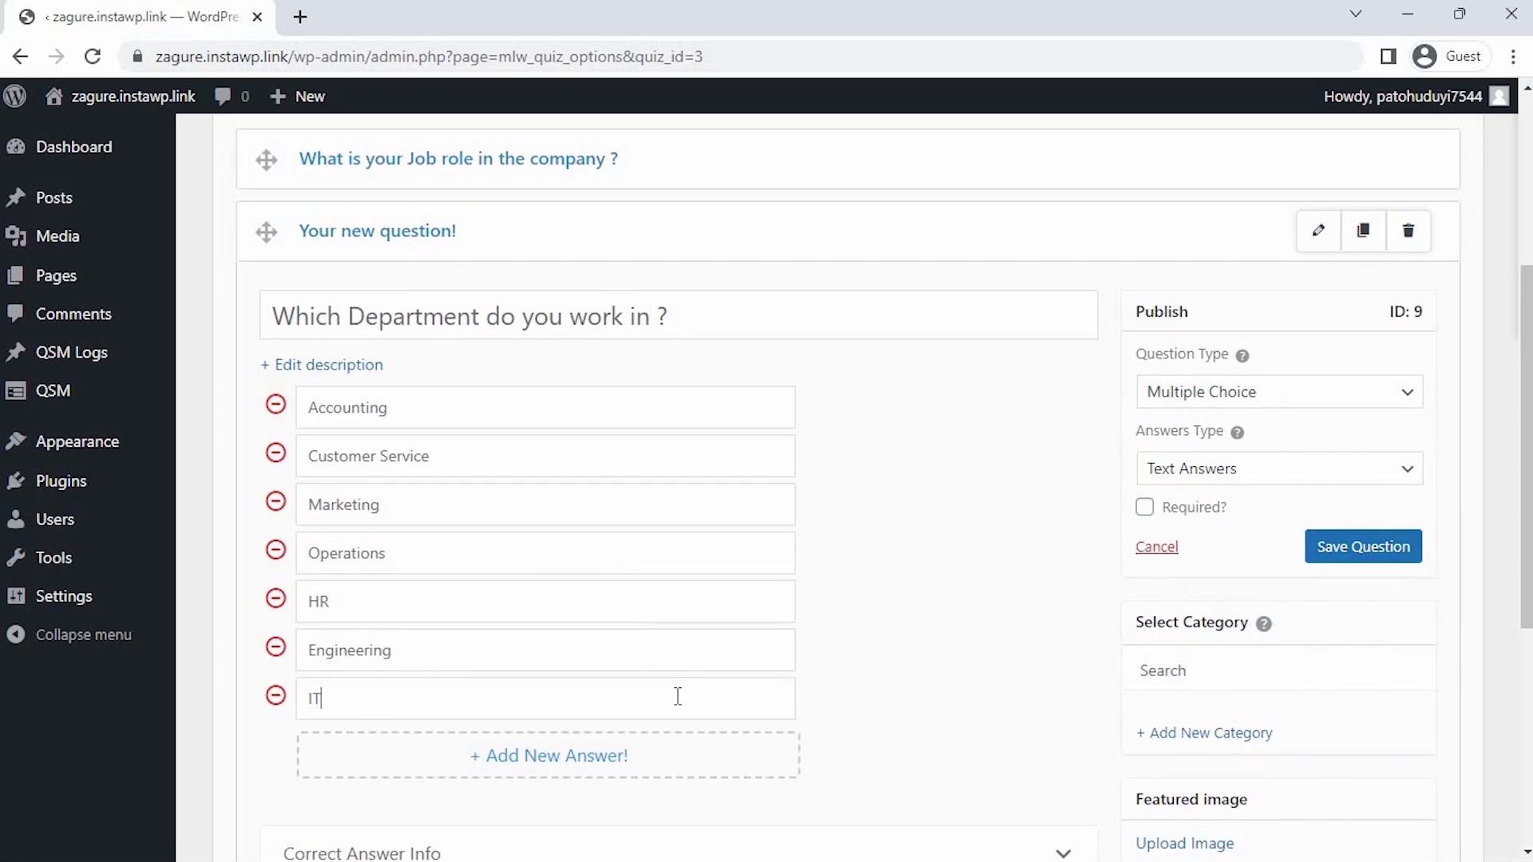
Add "Manufacturing" as the last department answer and save the question as required
click(681, 745)
text(Manufacturing)
click(1164, 511)
click(1328, 549)
Create a third question with the text "I'm Satisfied with the personal growth here"
scroll(1331, 557, down, 5)
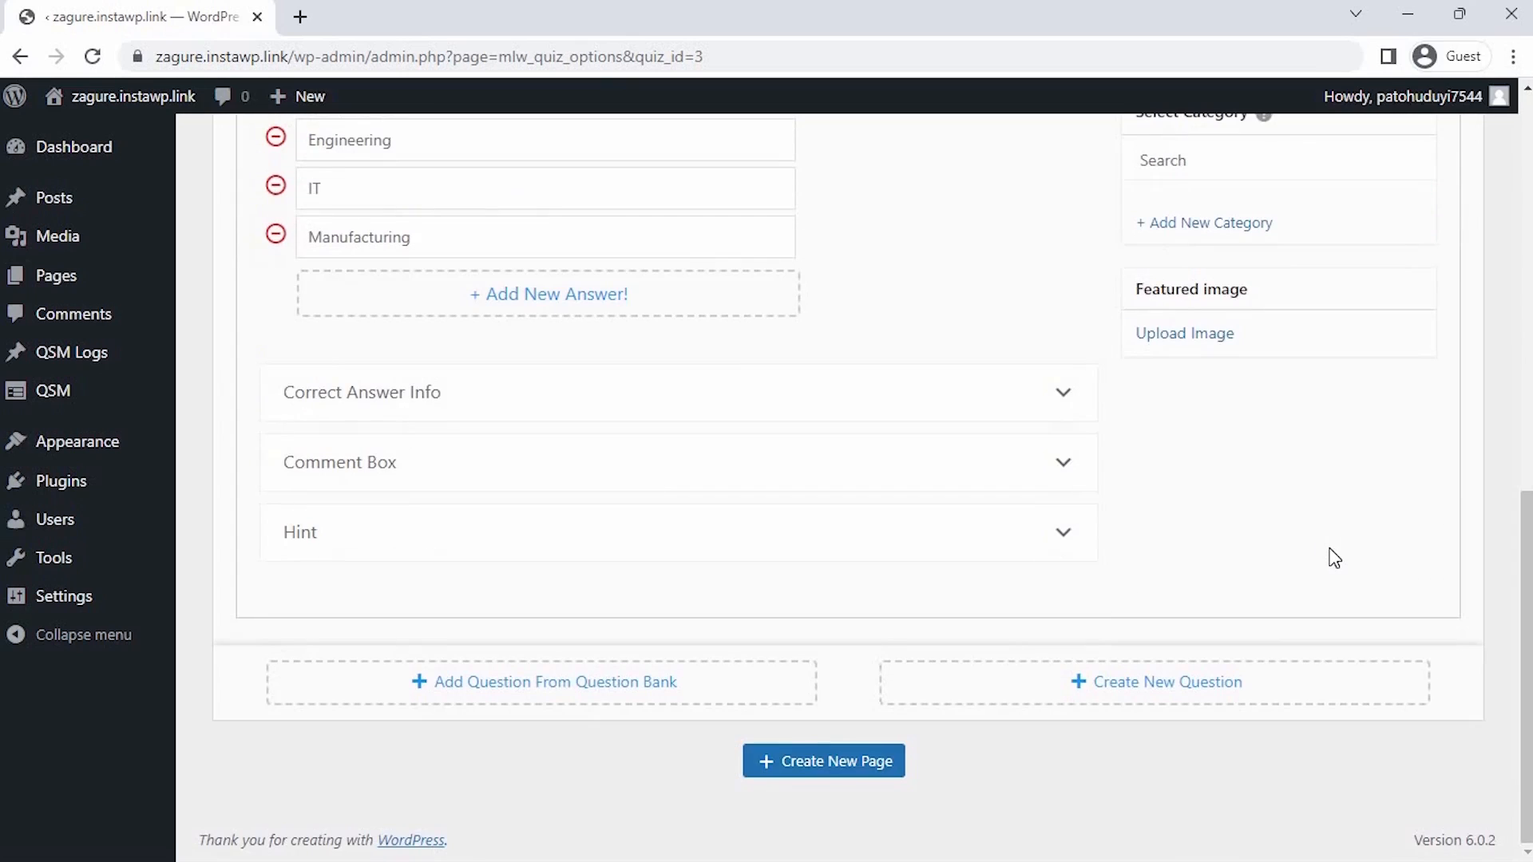
click(1285, 679)
click(501, 364)
text(I'm)
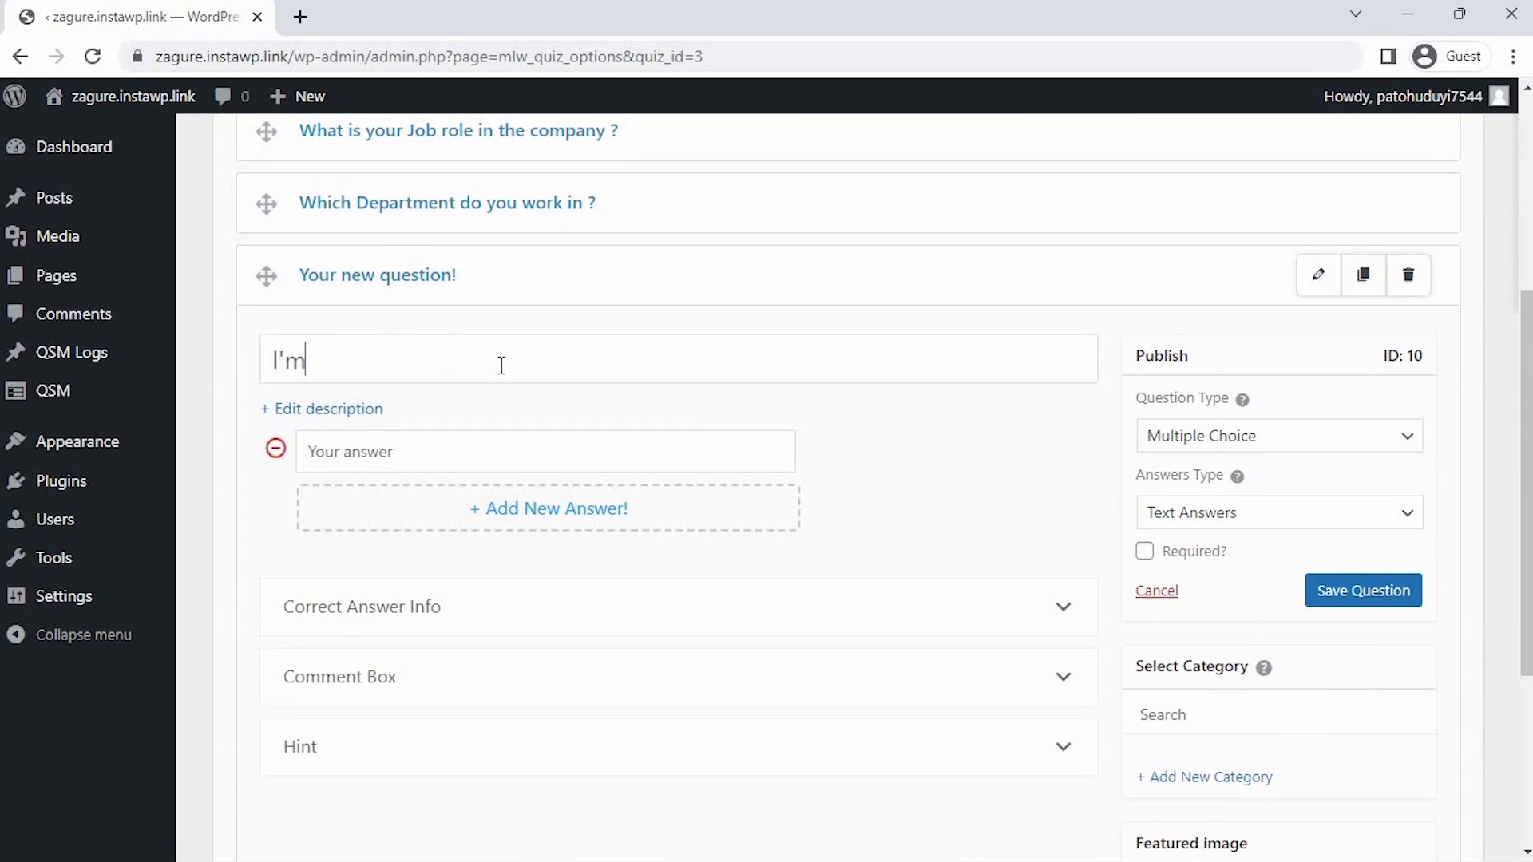
text( Satisfied with the personal f=growth)
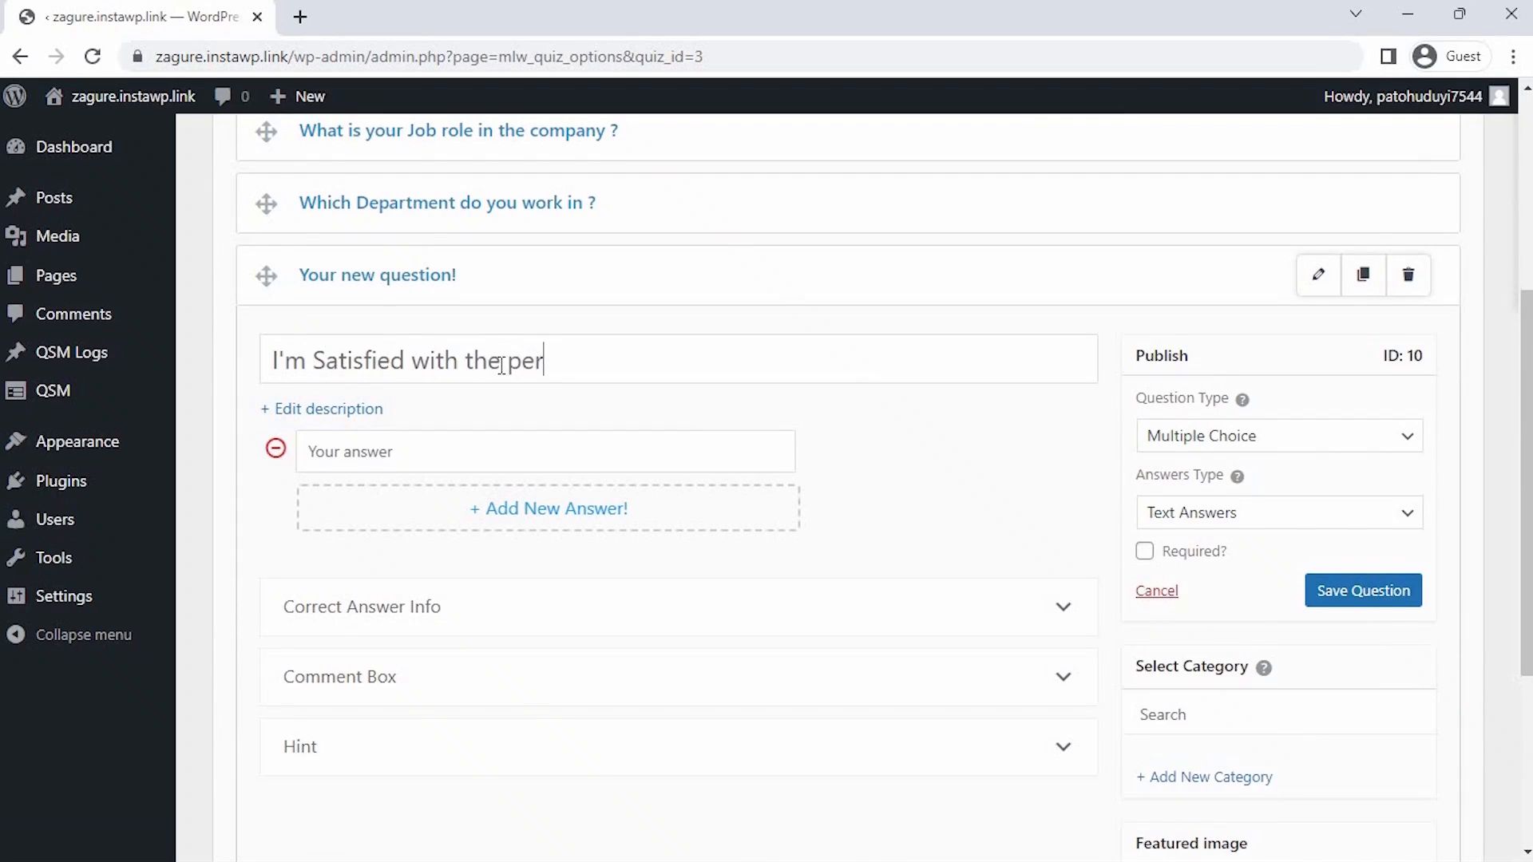
click(632, 360)
key(BackSpace)
key(BackSpace)
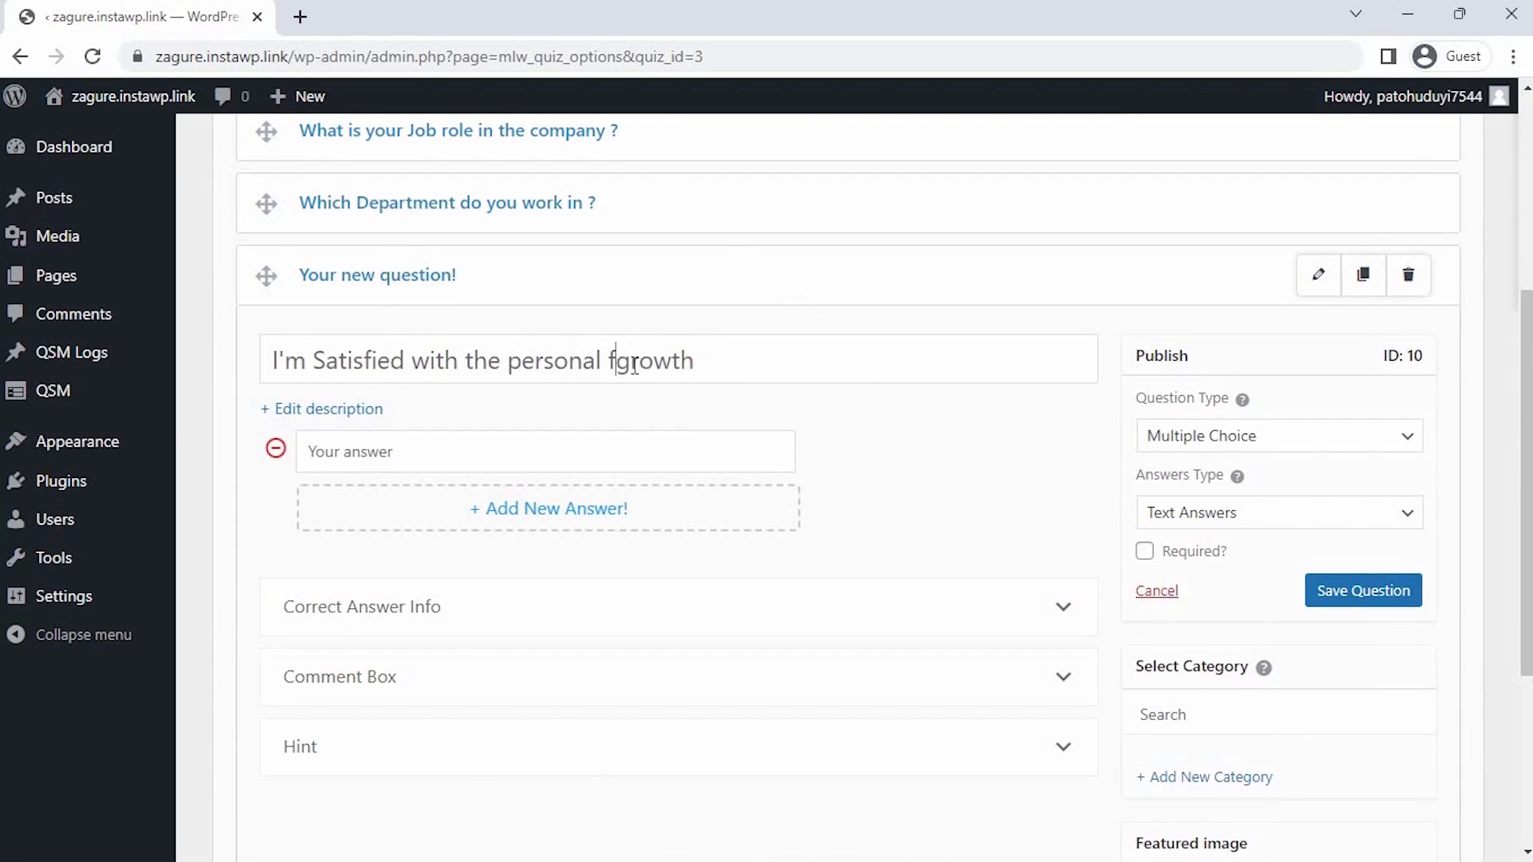
key(End)
text(here)
Keep the multiple-choice type and add the answers "Strongly Agree", "Agree" and "Disagree" to the personal growth question
click(1291, 441)
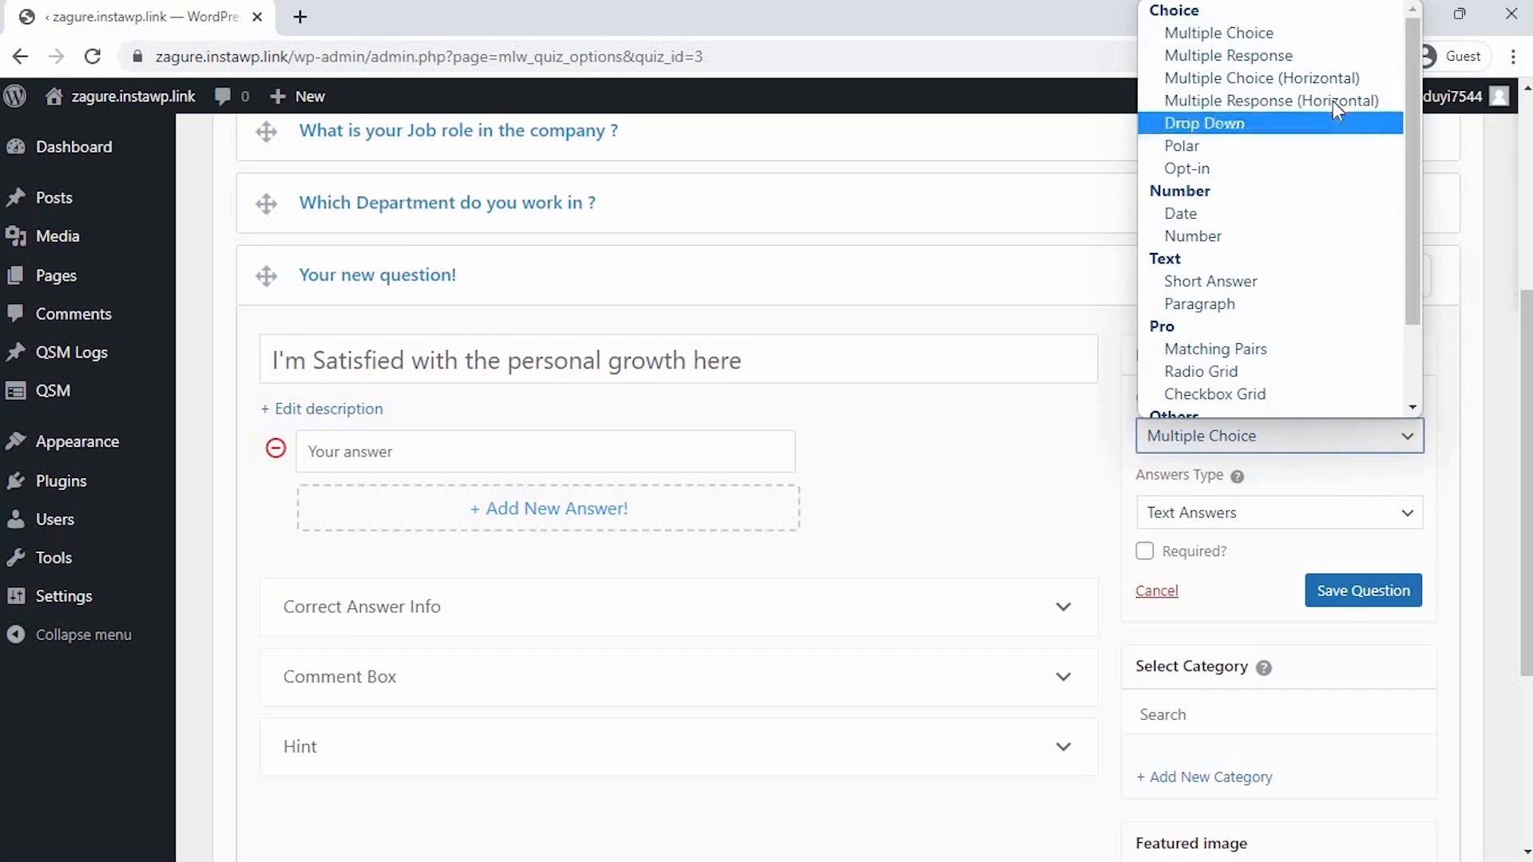
click(678, 456)
click(678, 456)
text(Srrongly Agree)
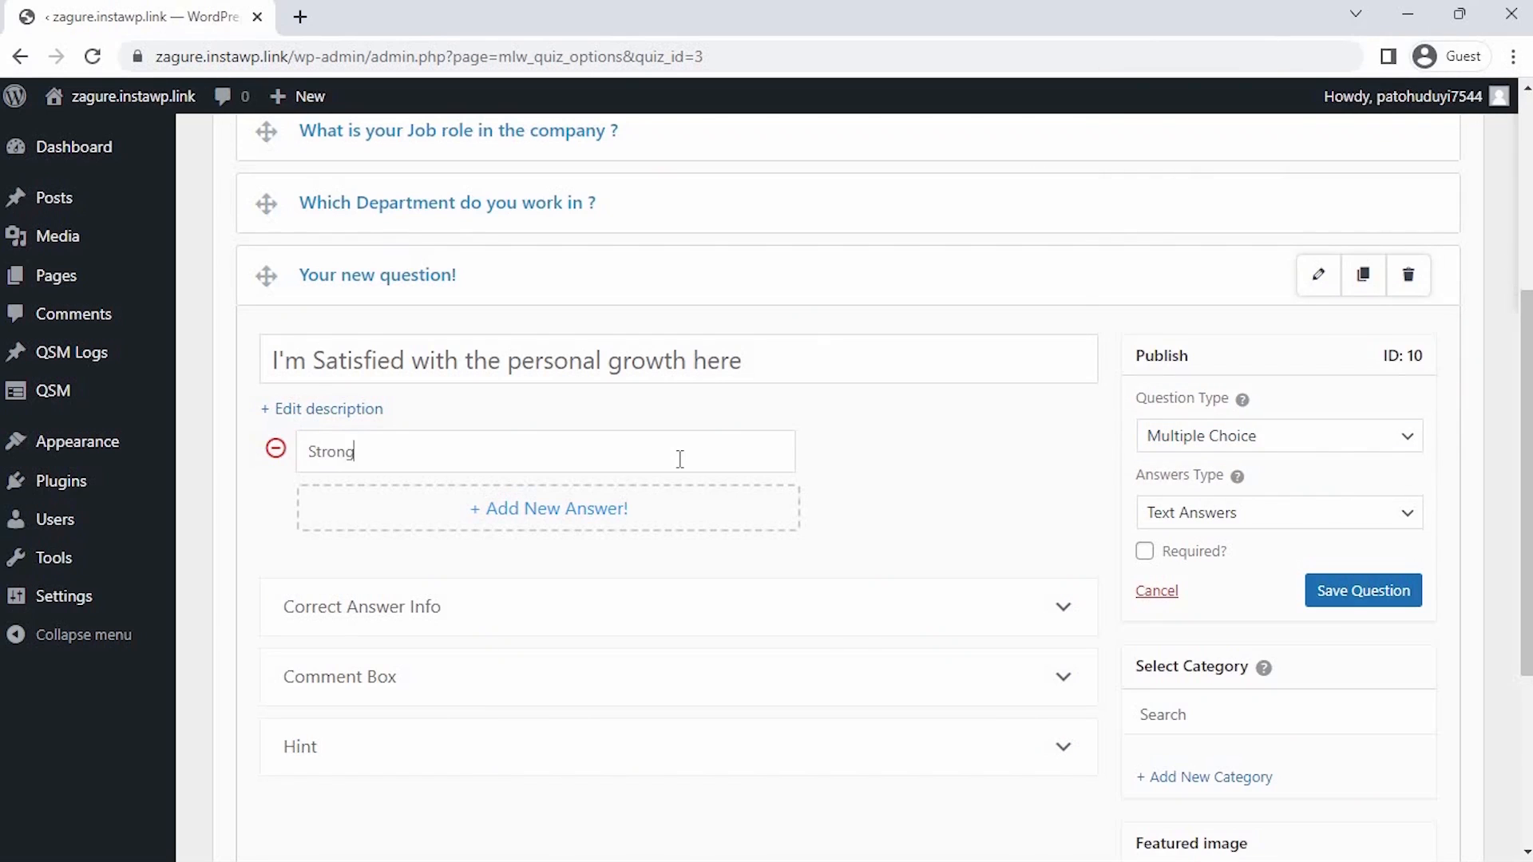
click(678, 508)
text(Agree)
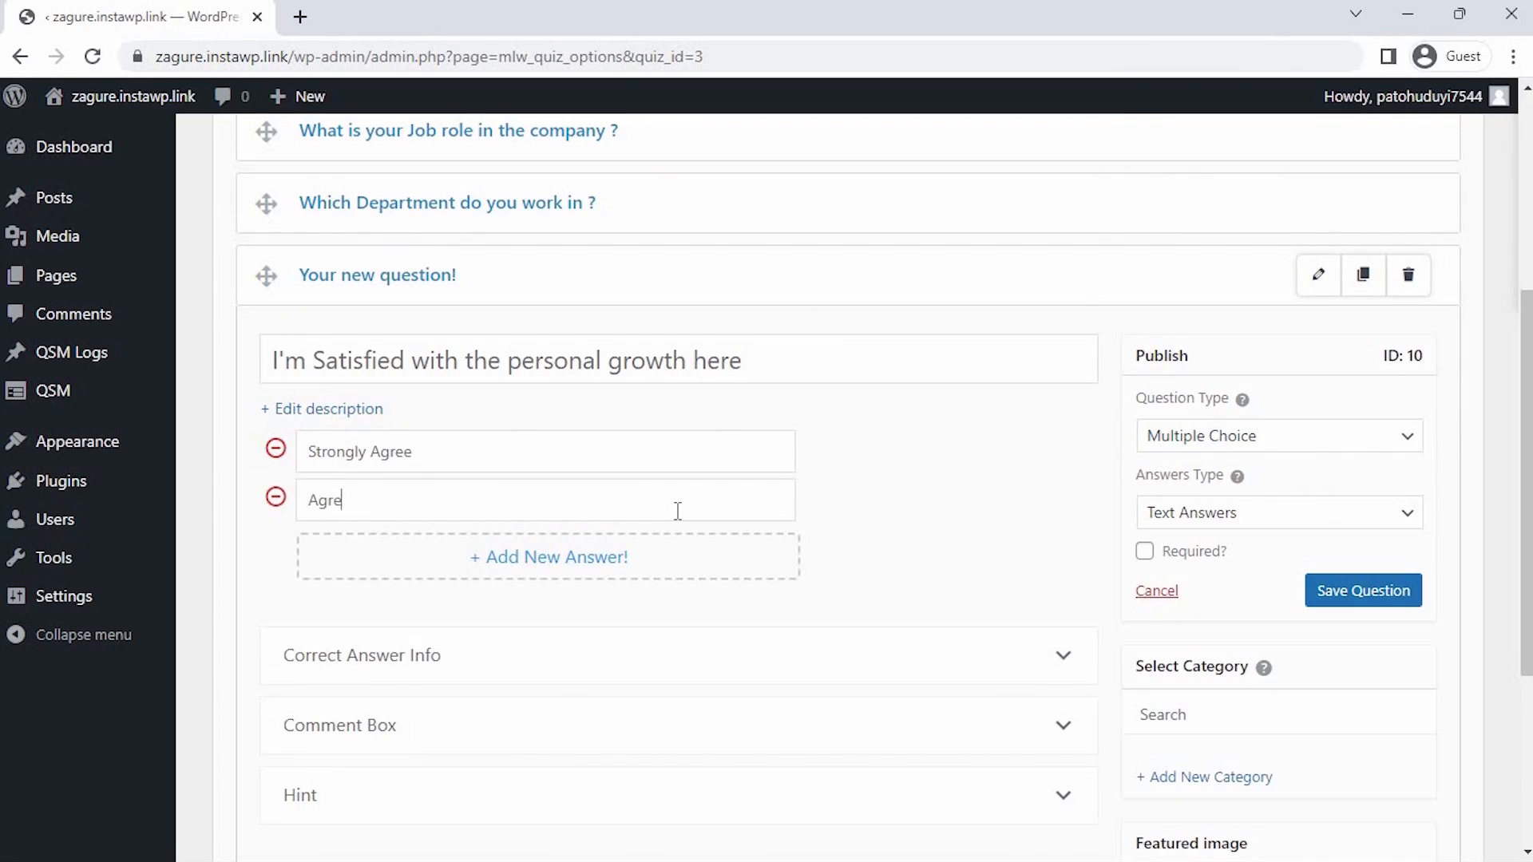
click(688, 544)
text(Disagree)
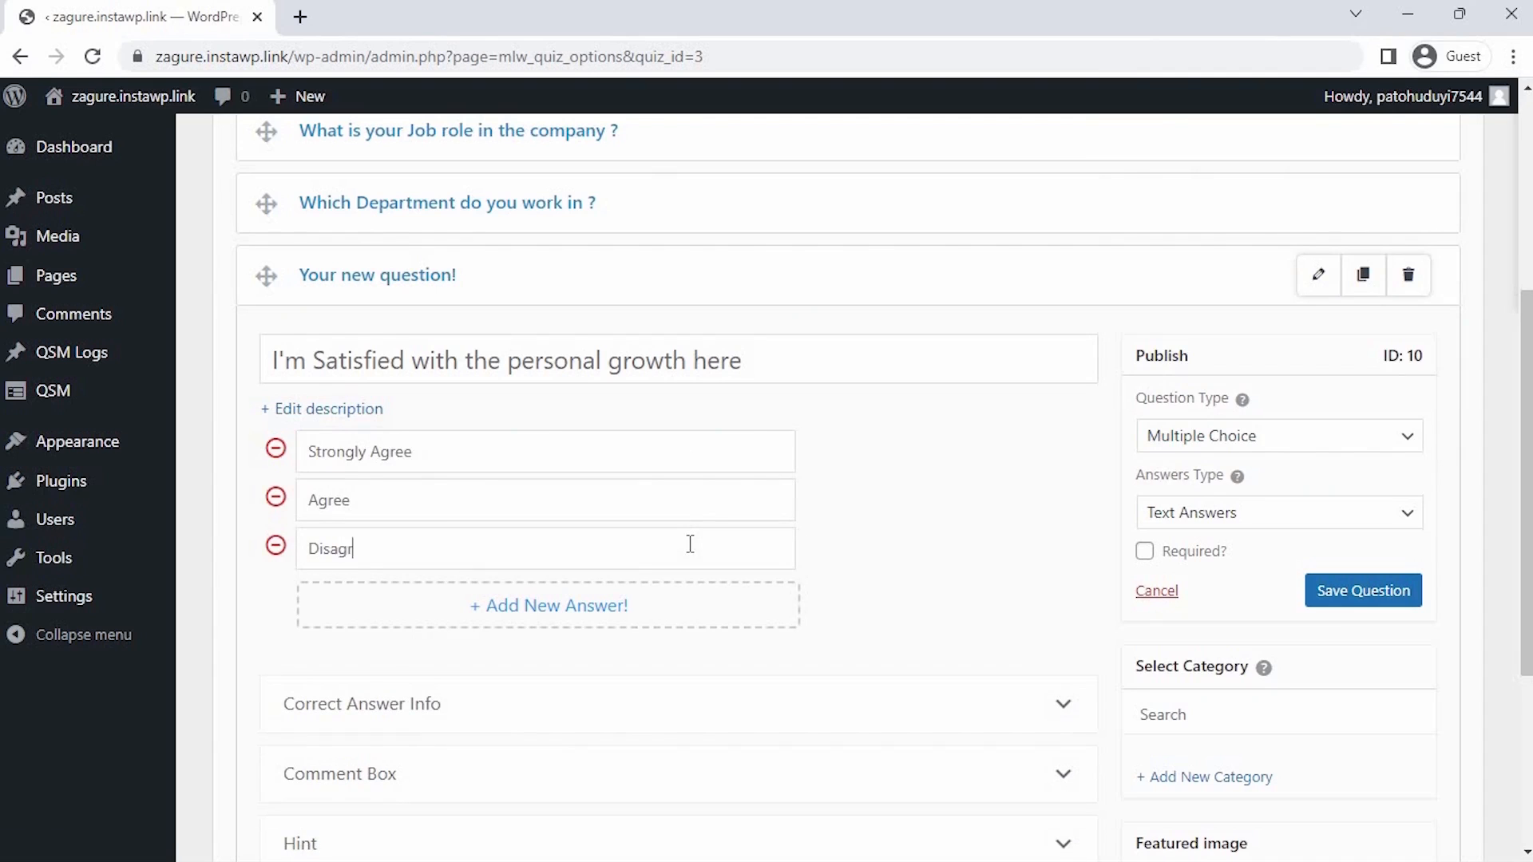
Add "Strongly Disagree" as the last personal growth answer and save the question as required
click(711, 613)
text(Strongly Disagree)
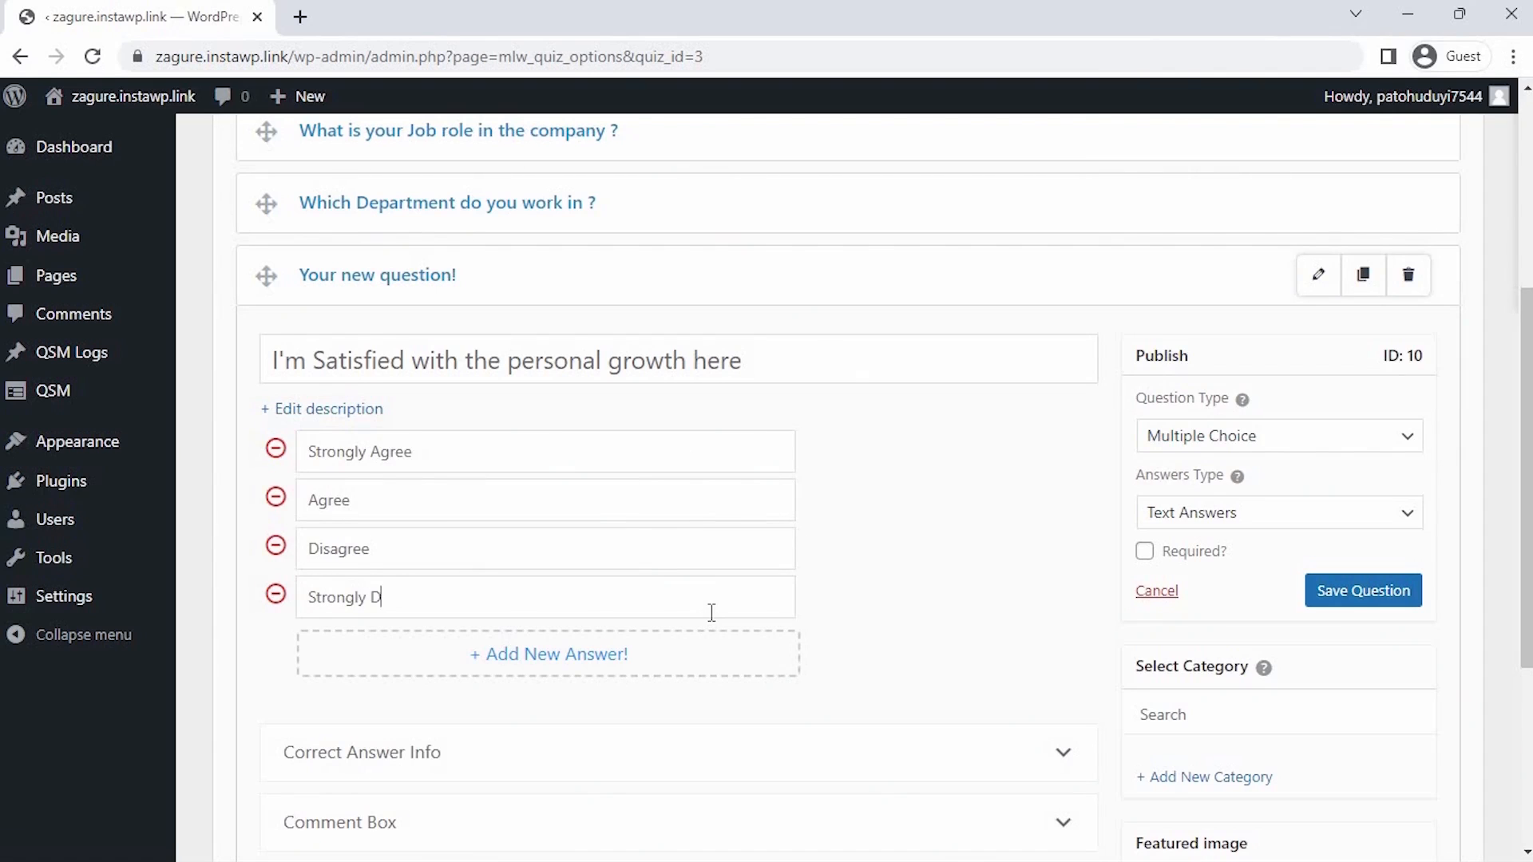
click(1143, 553)
click(1352, 601)
Create a fourth question with the text "I'm satisfied with the job related training my company offers ?"
scroll(1248, 677, down, 4)
click(1247, 677)
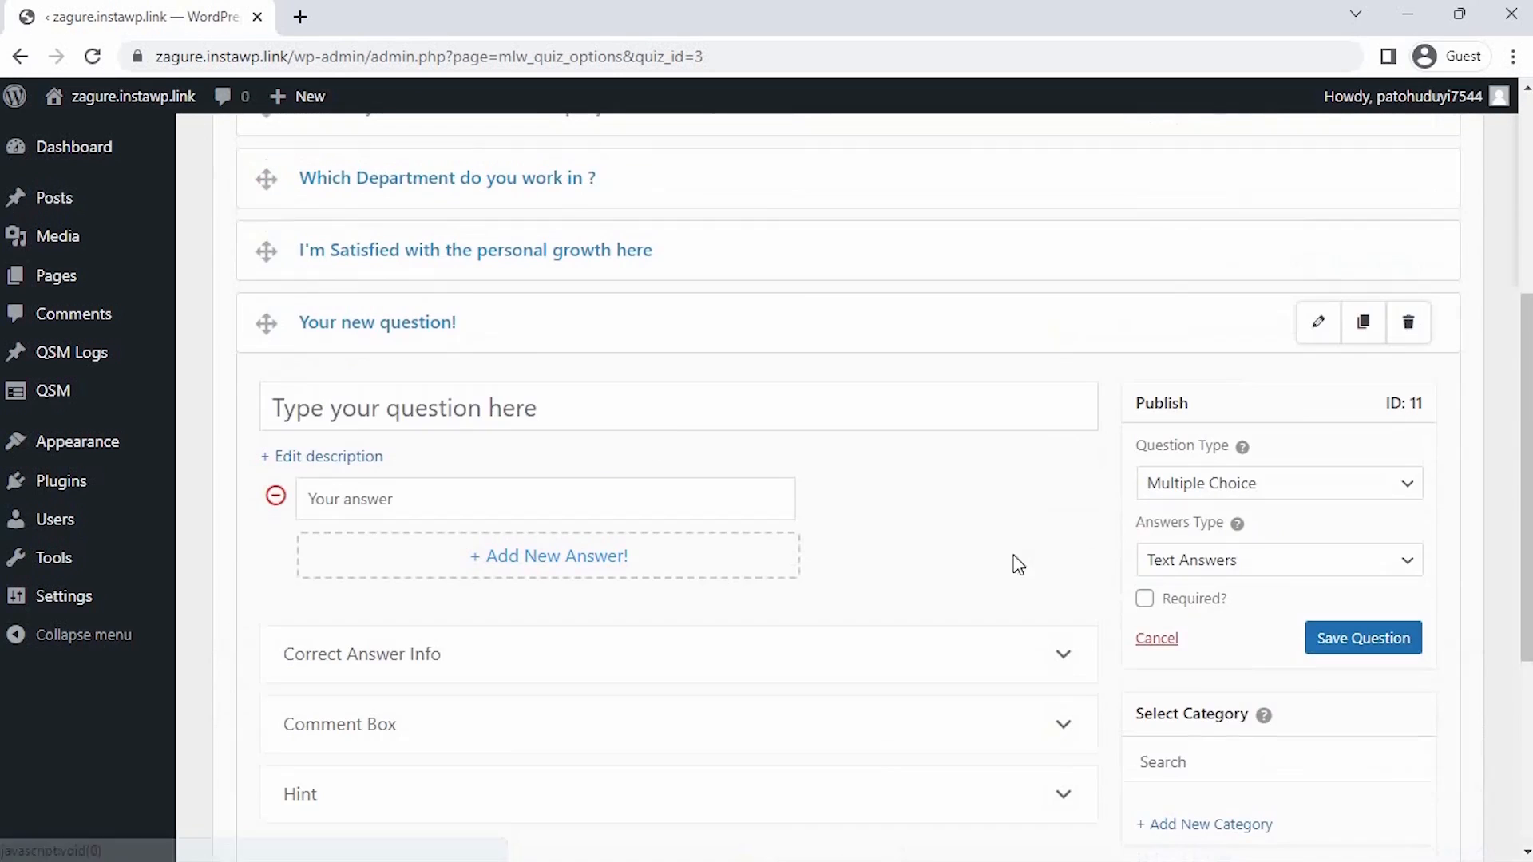
click(674, 417)
text(I'm satisfied with the)
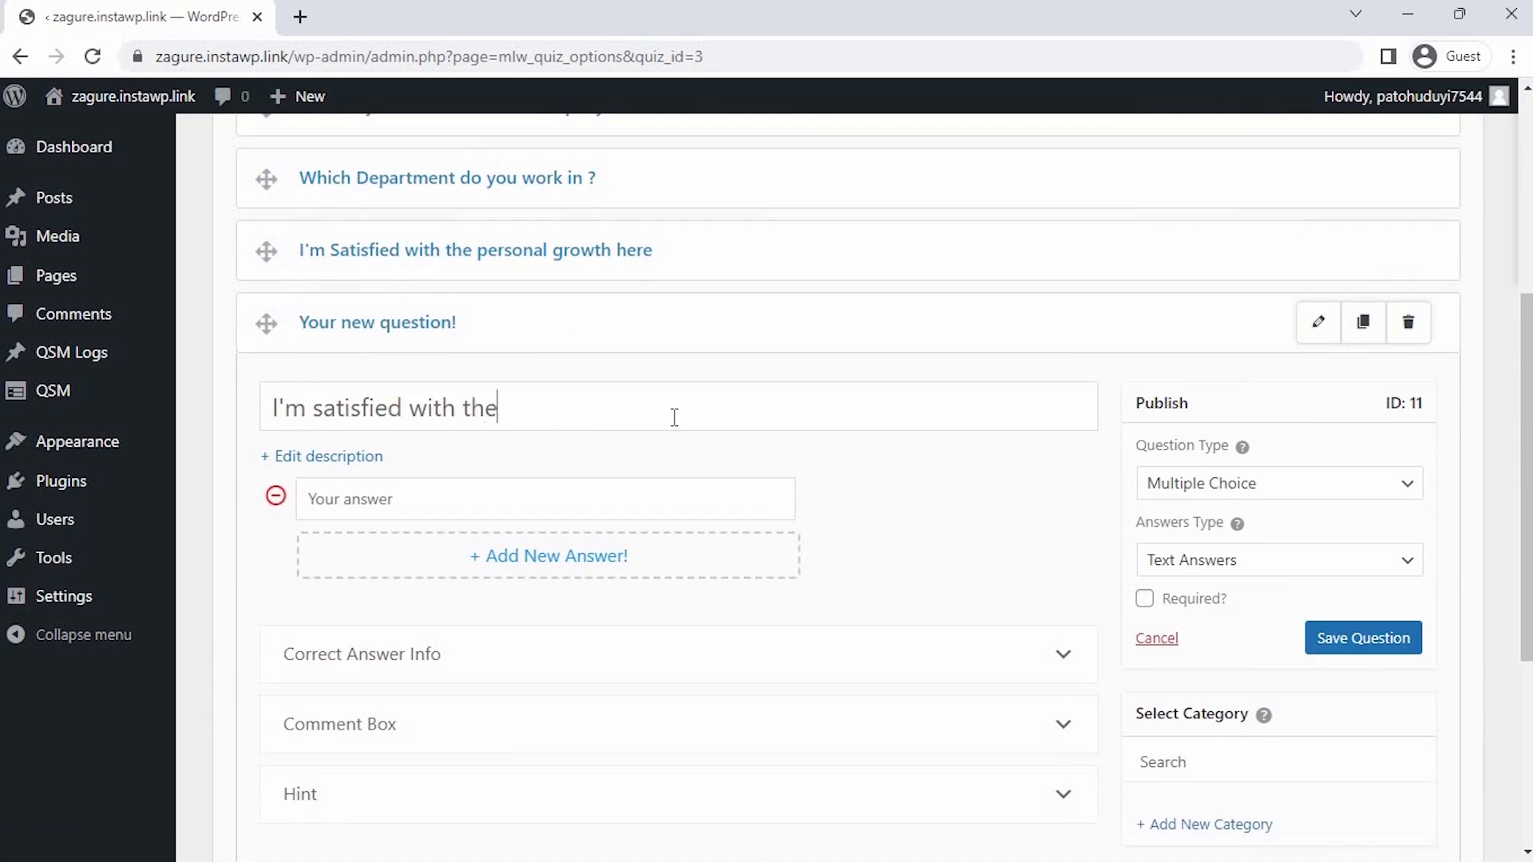
text( job related training my company offers ?)
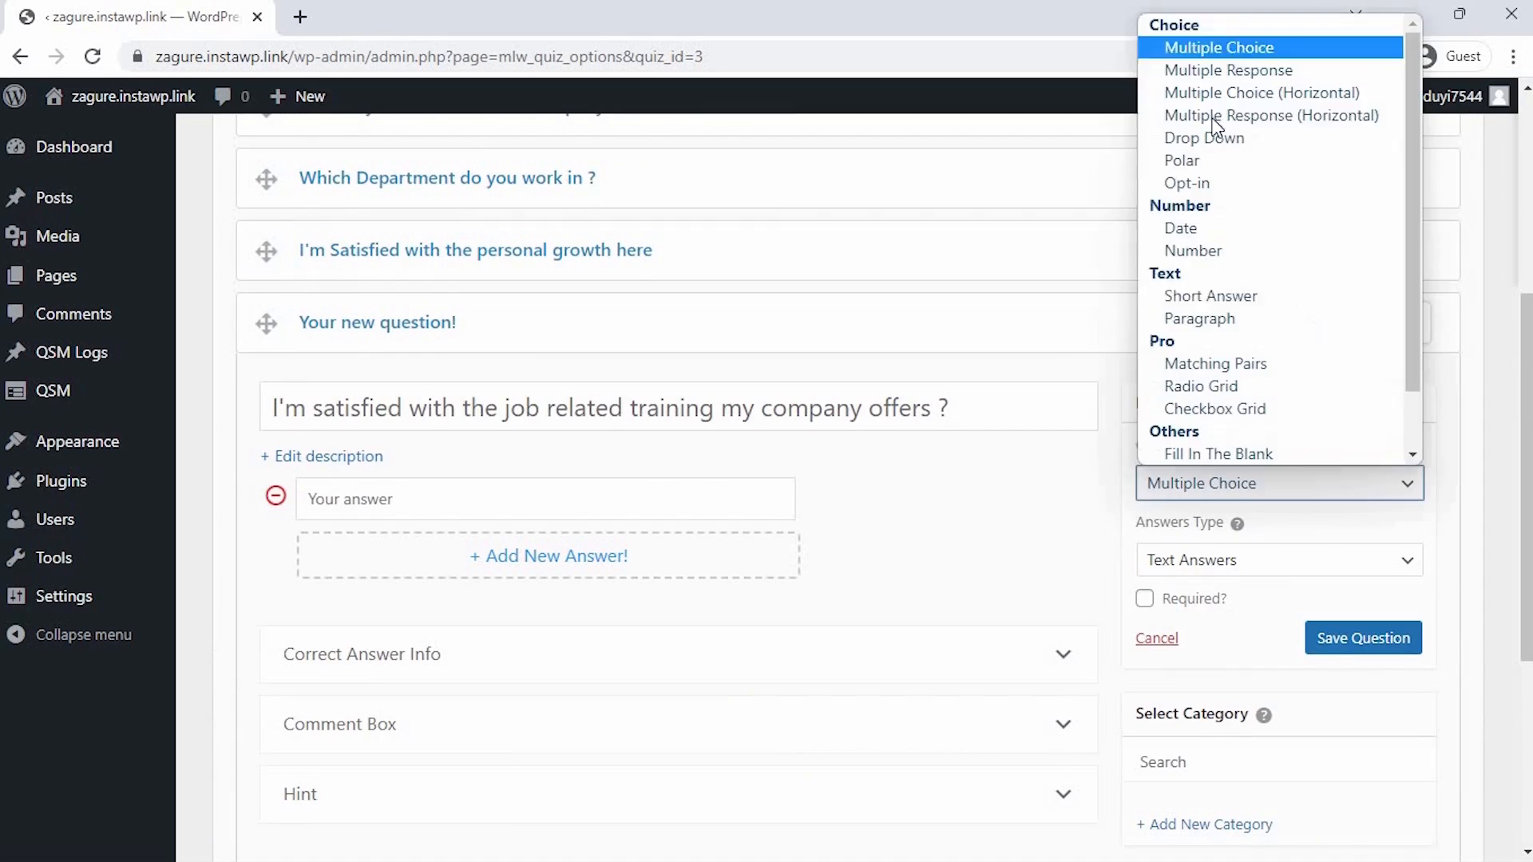
Add the answers "Strongly Agree", "Agree" and "Disagree" to the job related training question
click(698, 493)
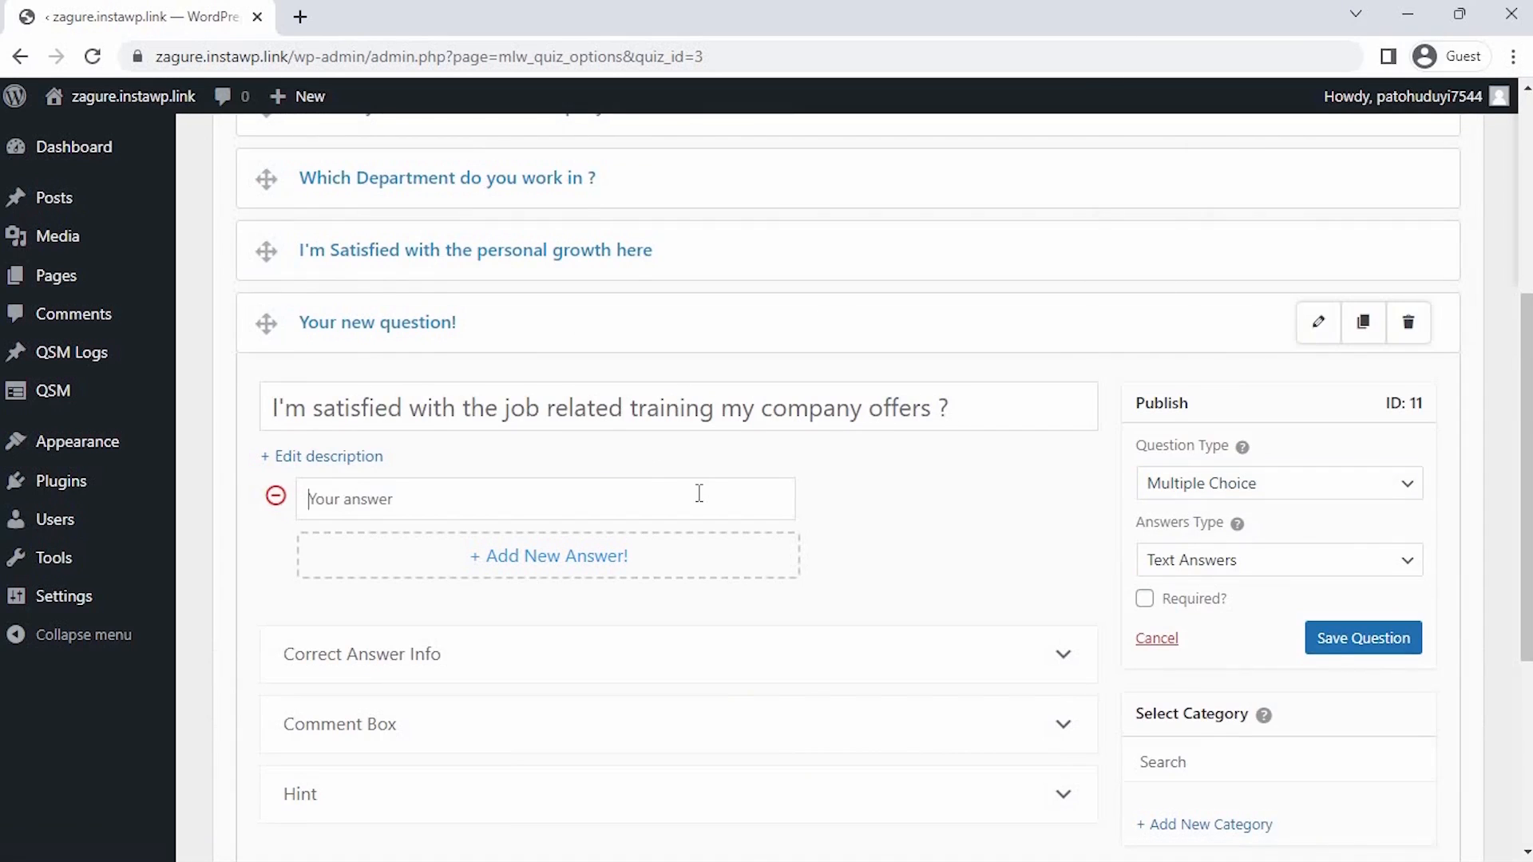
text(Strongly Agree)
click(700, 551)
text(Agree)
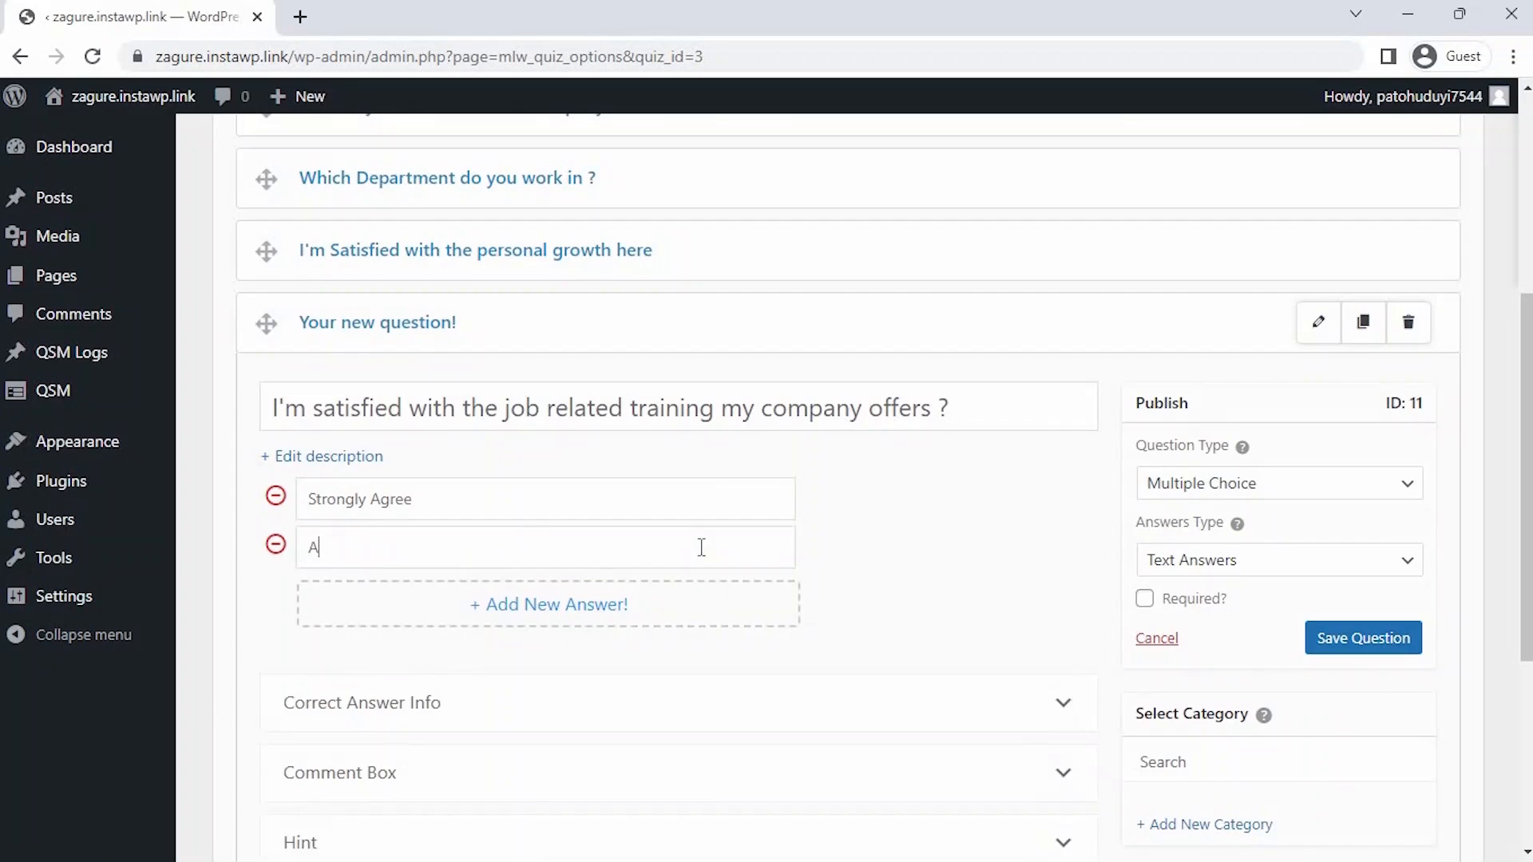
click(703, 610)
text(Disagree)
Add "Strongly Disagree" as the last training answer and save the question as required
click(715, 662)
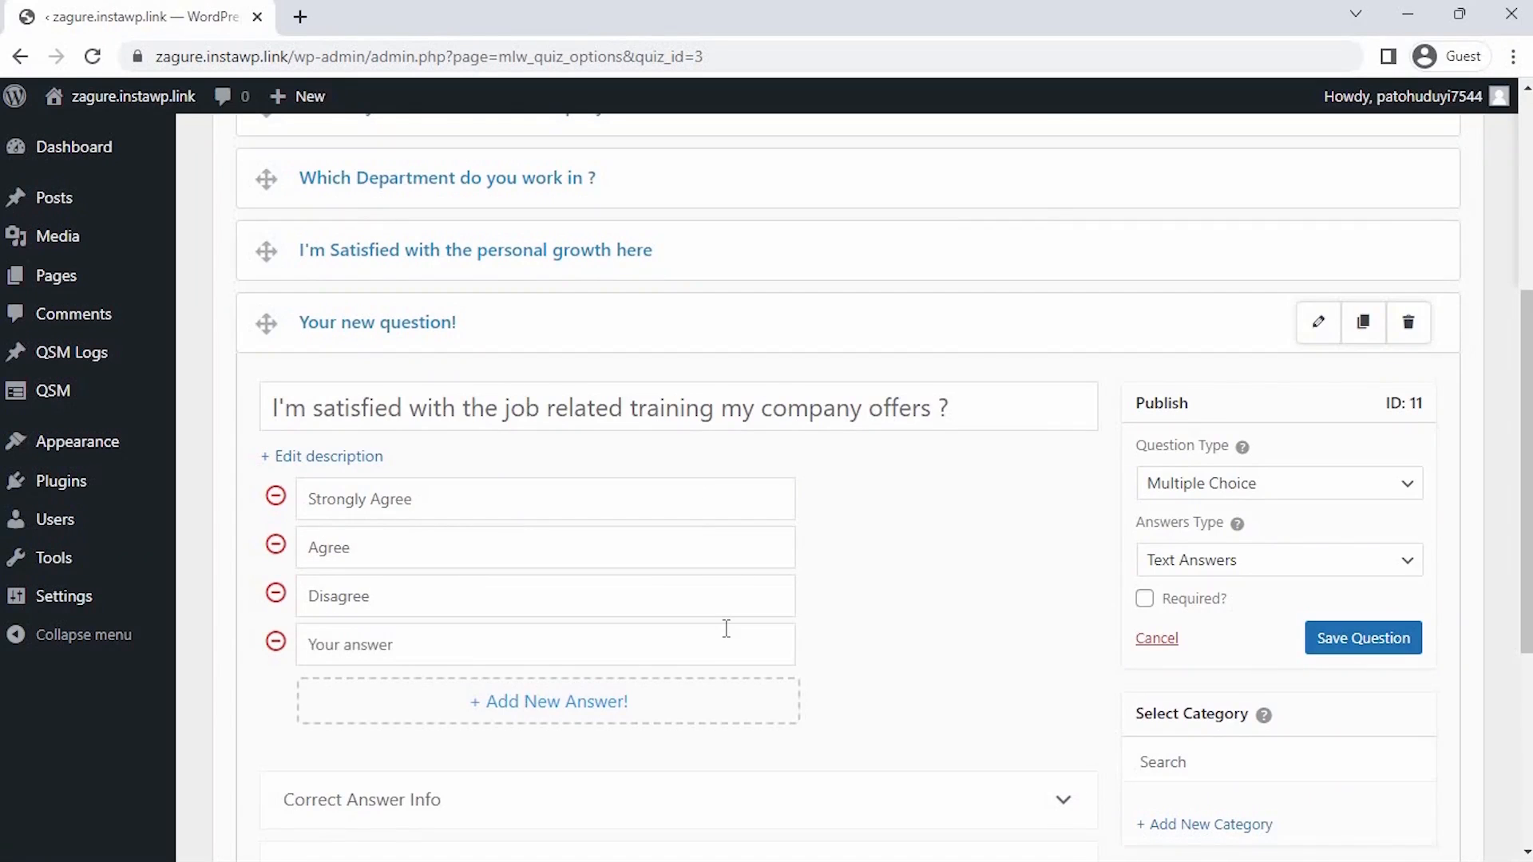
click(725, 627)
text(Strongly Disagree)
click(1195, 599)
click(1334, 640)
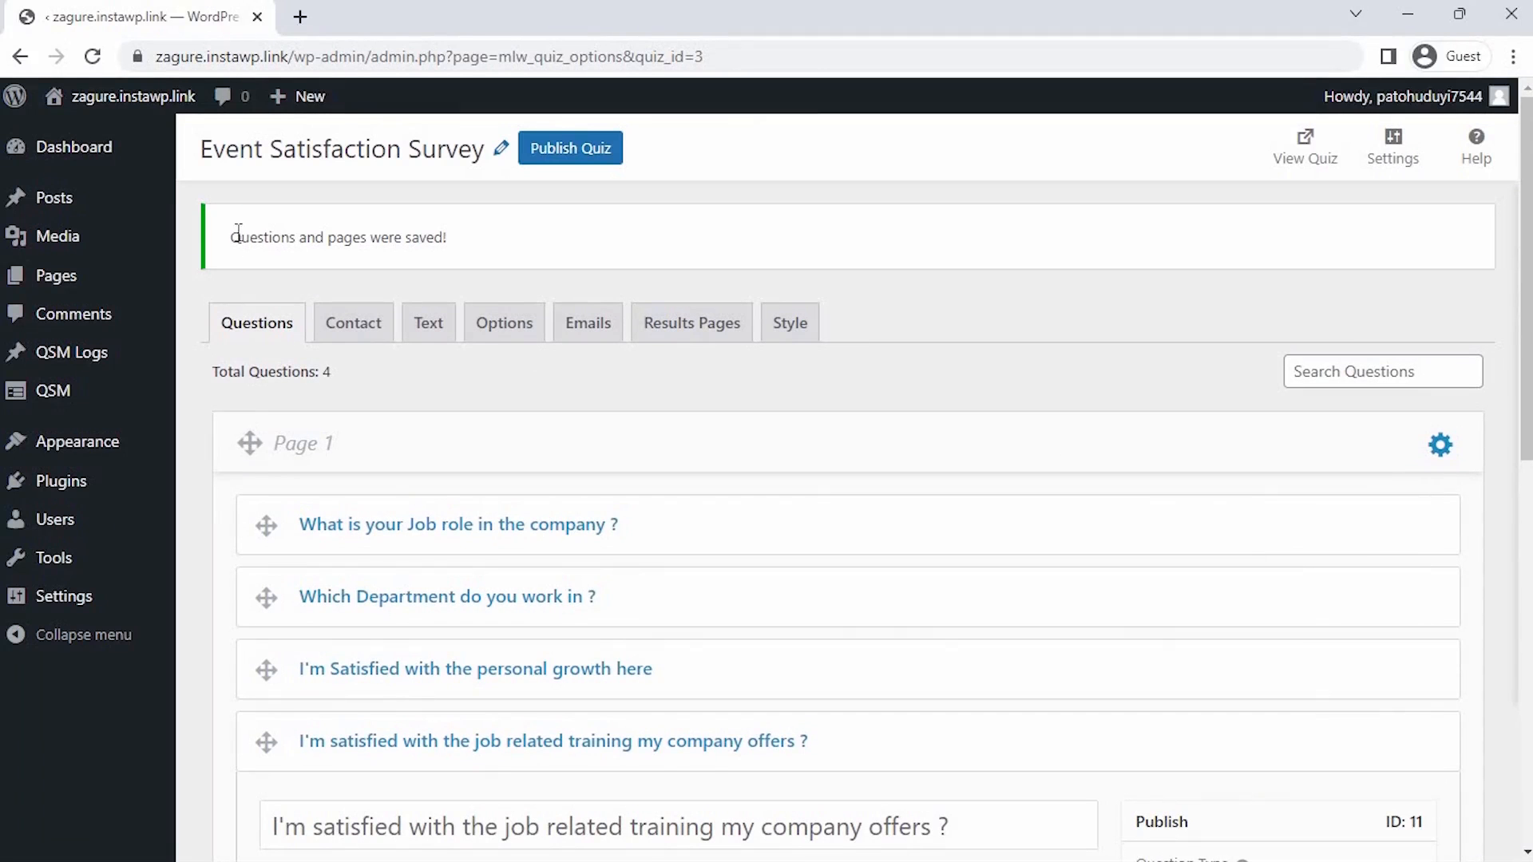
Add a text field labelled "Full Name" to the survey's contact form
click(353, 324)
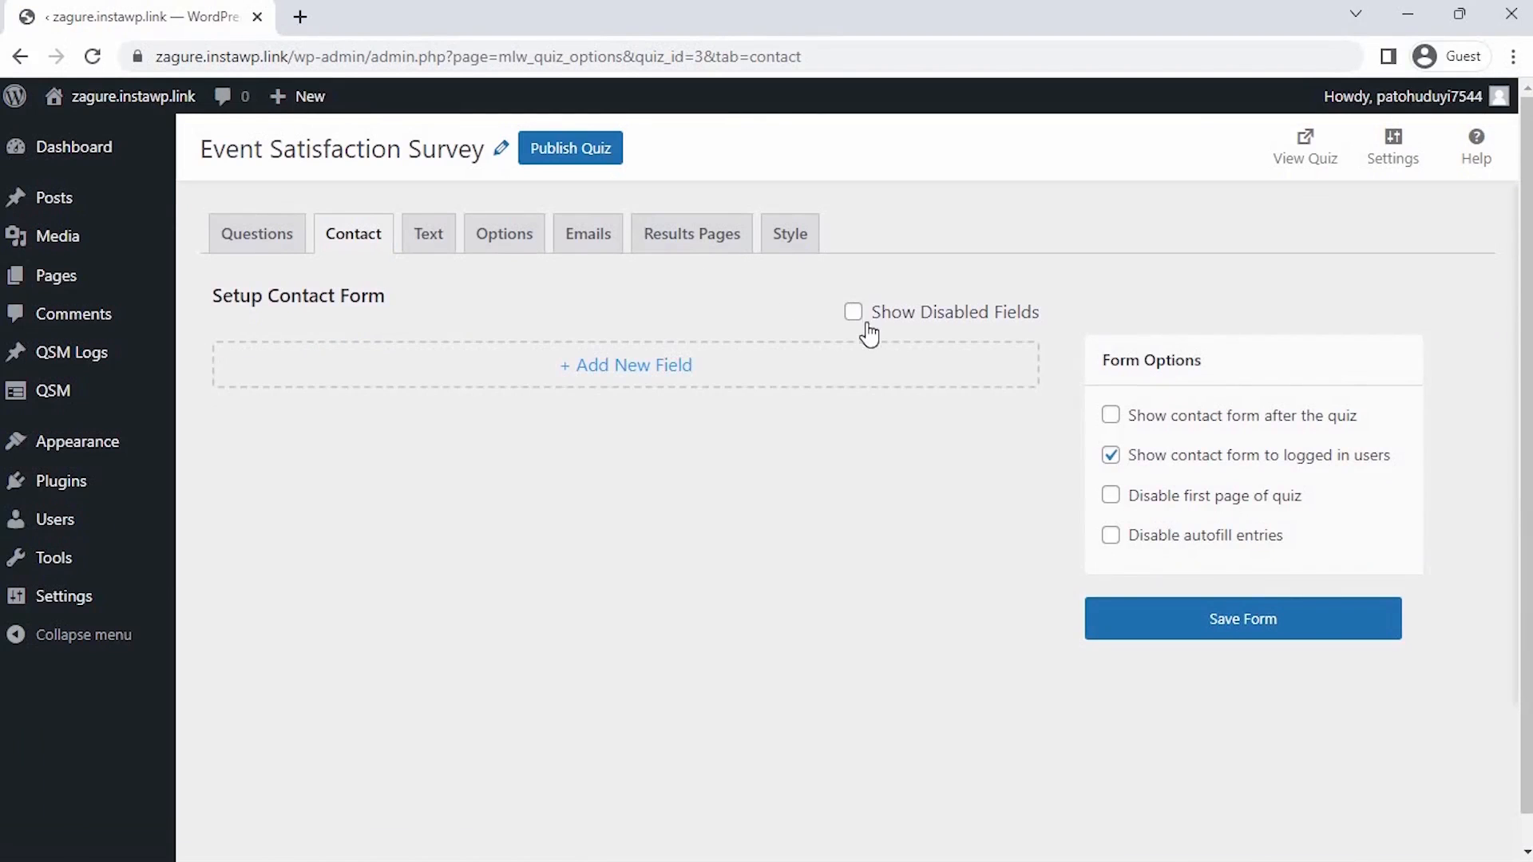
click(855, 313)
click(852, 313)
click(616, 367)
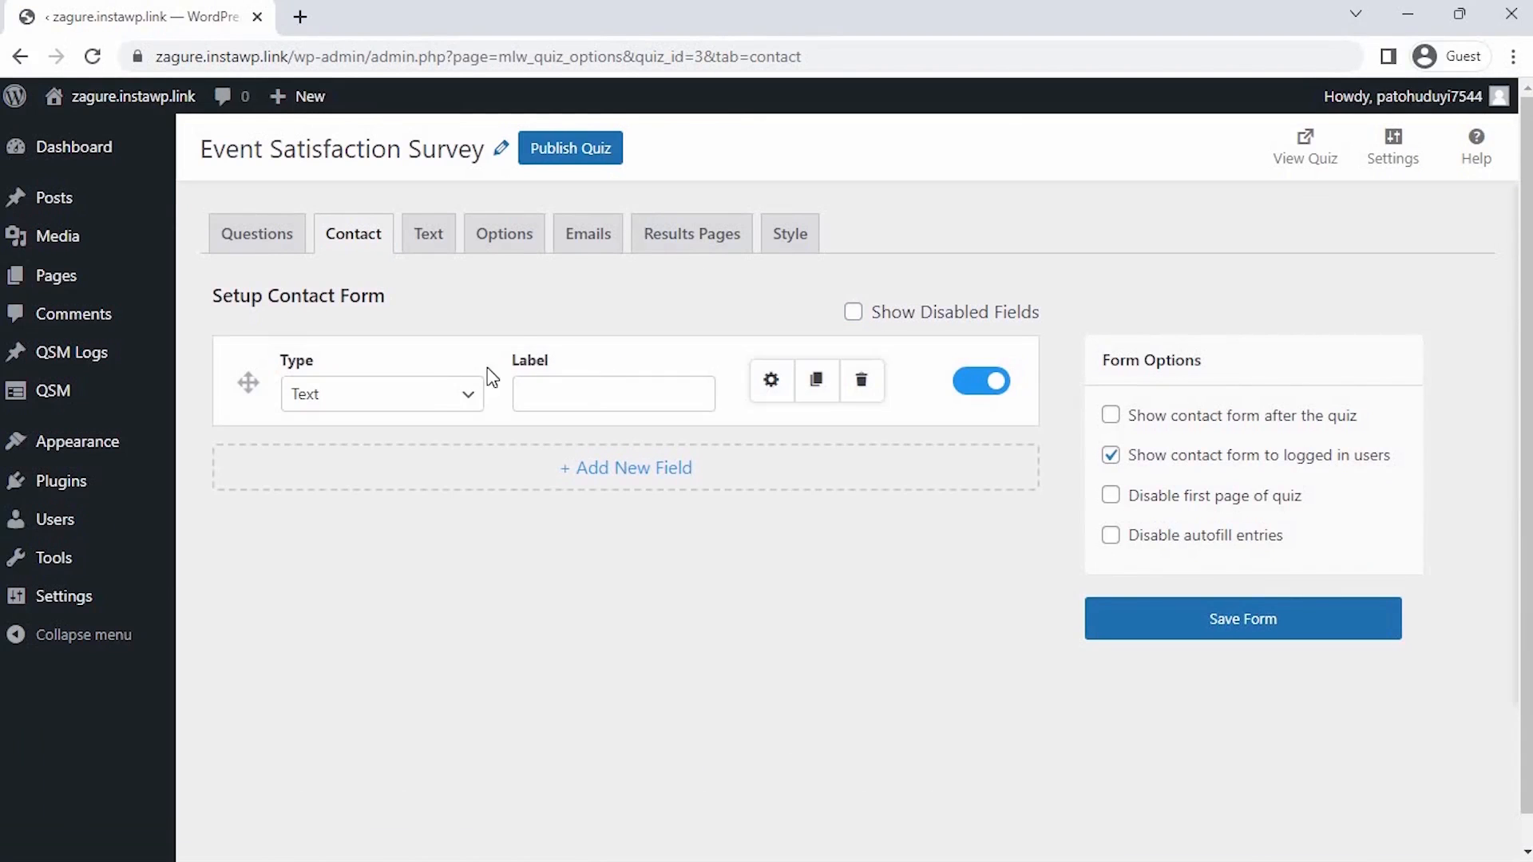
click(441, 395)
click(425, 455)
click(569, 403)
text(Full Name)
Make the contact form's "Full Name" field required
click(769, 391)
click(713, 520)
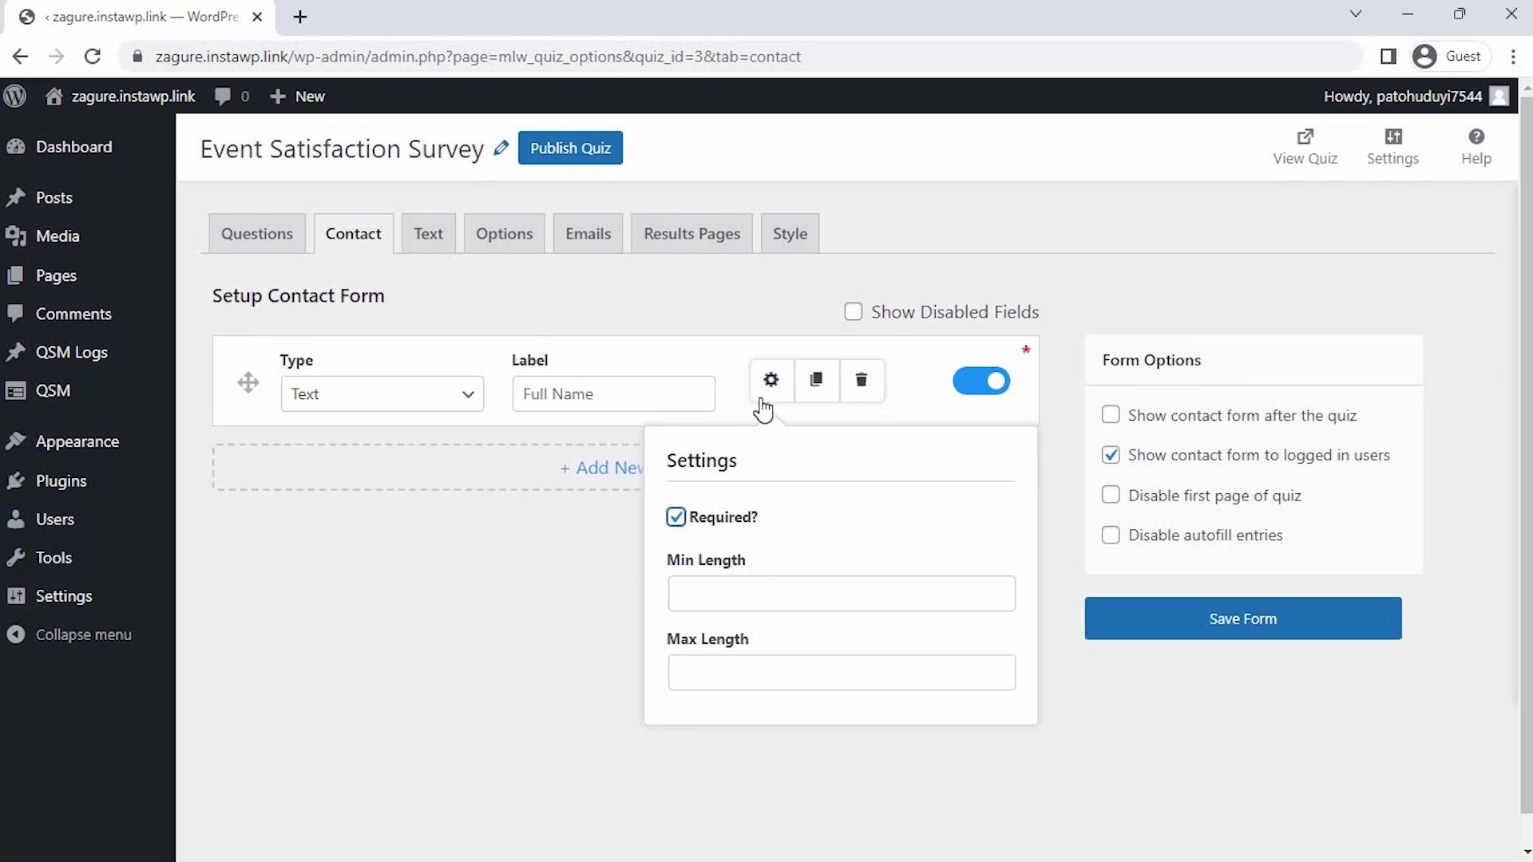
click(771, 391)
Add an Email-type field labelled "Email" to the contact form and save the form
click(633, 469)
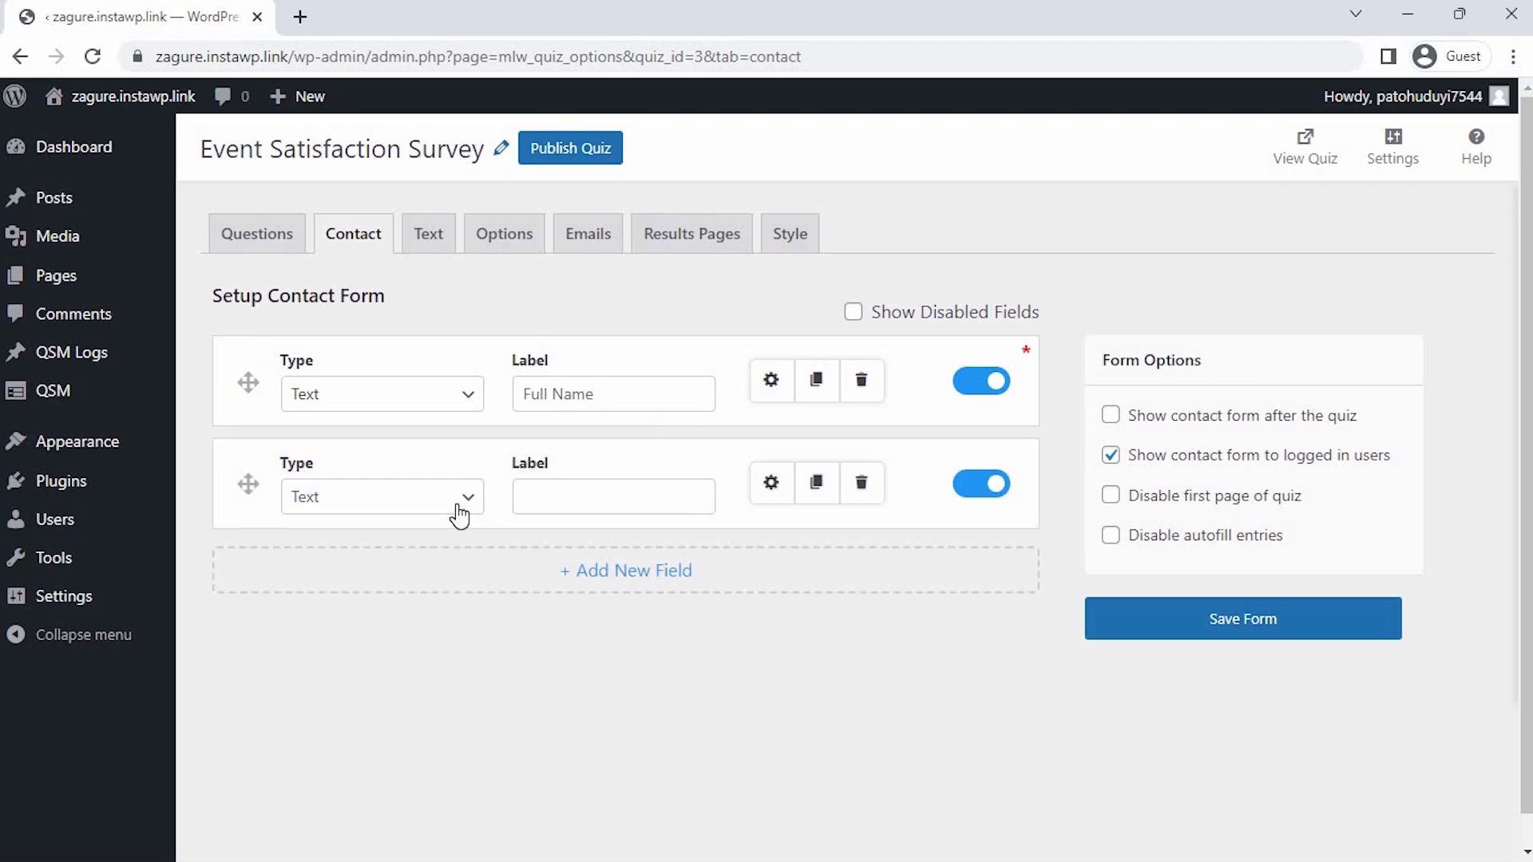
click(462, 499)
click(452, 567)
click(576, 495)
click(1125, 621)
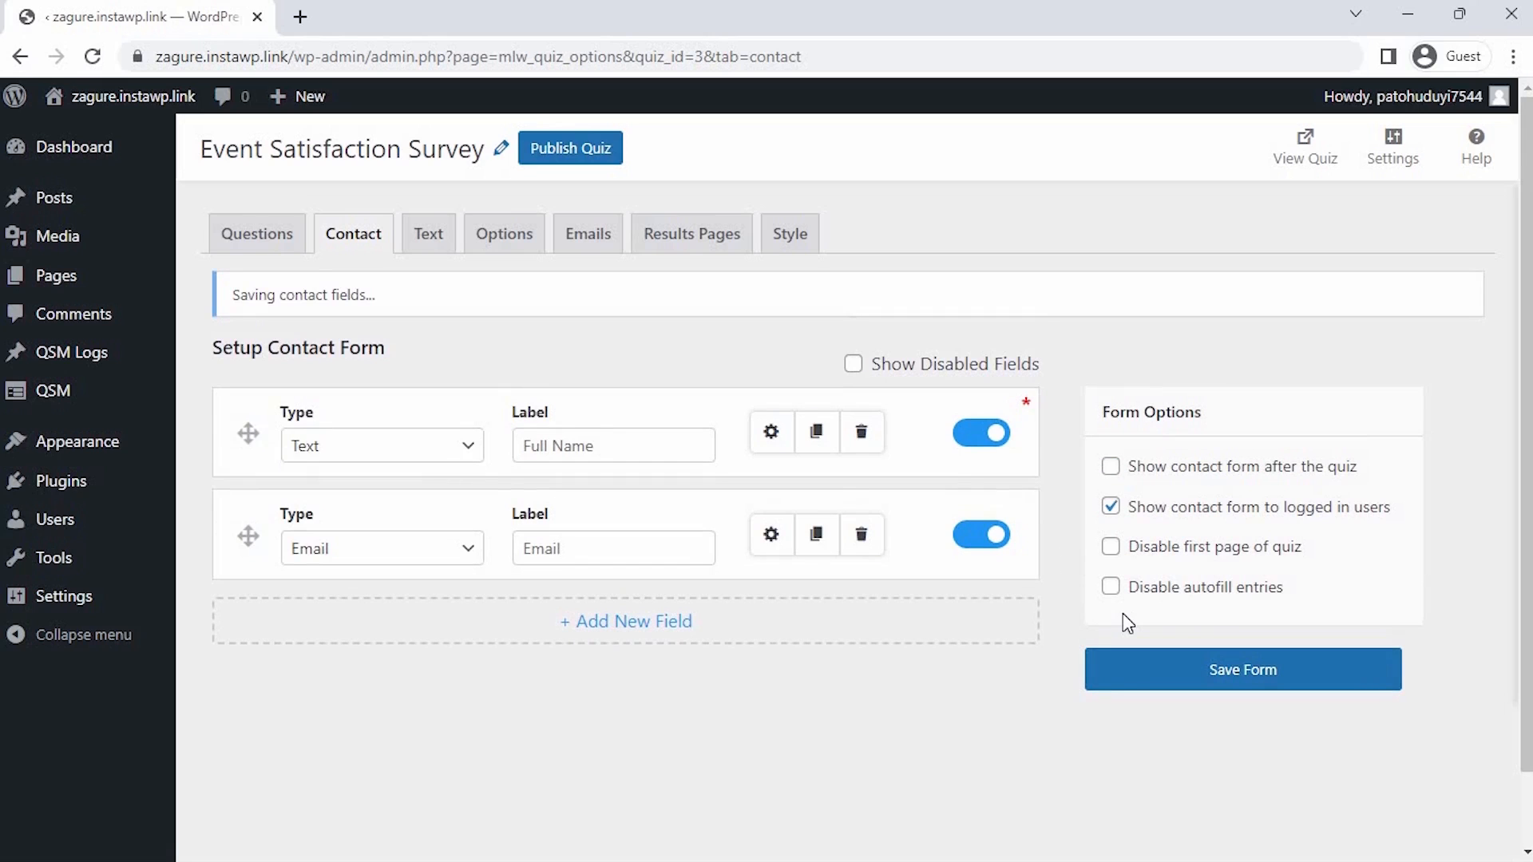